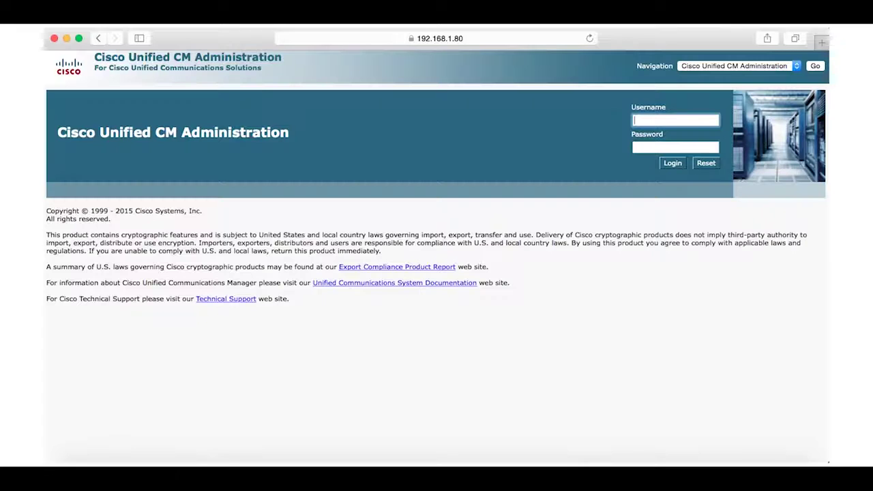
# Step: Log in to Cisco Unified CM Administration with the administrator username and password
pyautogui.press('Tab')
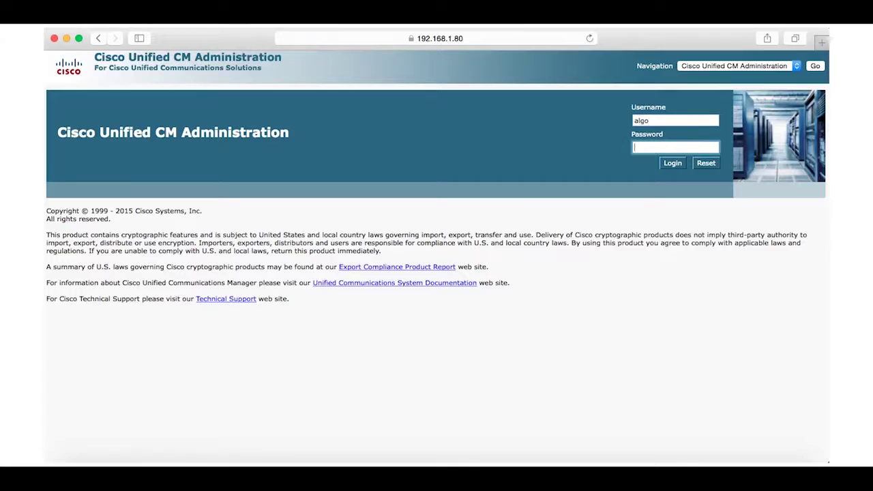
pyautogui.press('Return')
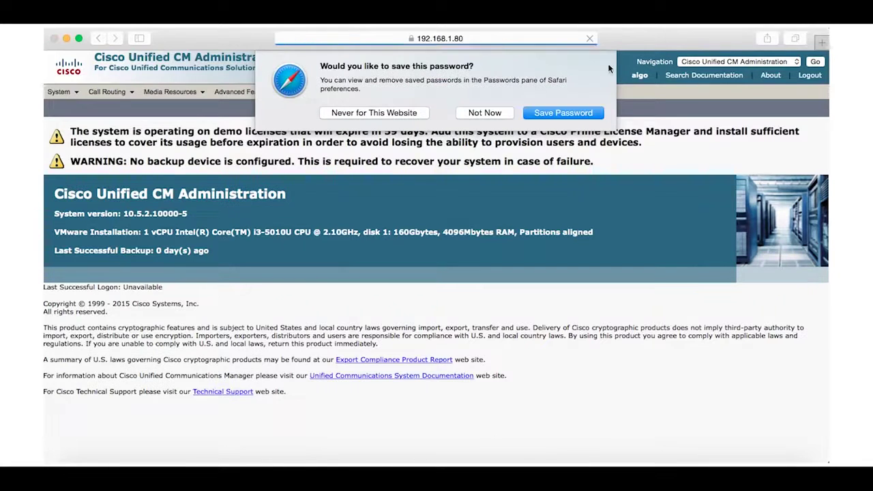
# Step: Decline Safari's password save and go to User Management > End User
pyautogui.click(493, 114)
pyautogui.click(409, 92)
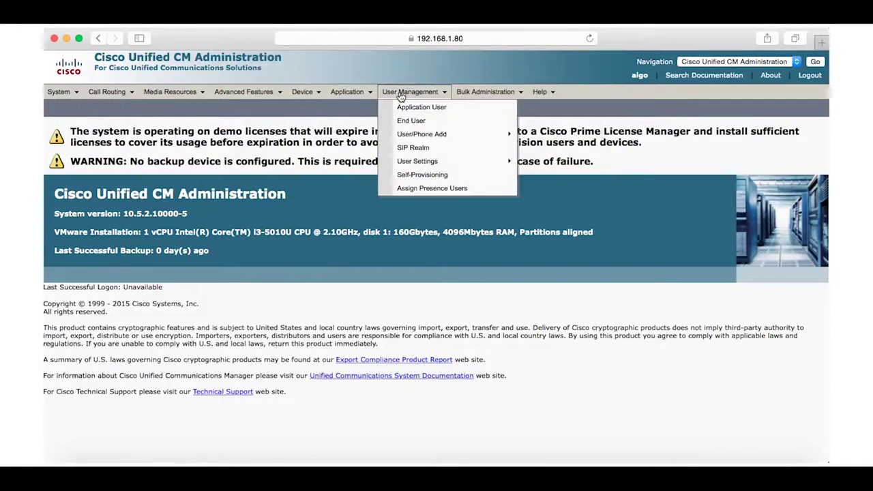
pyautogui.click(416, 123)
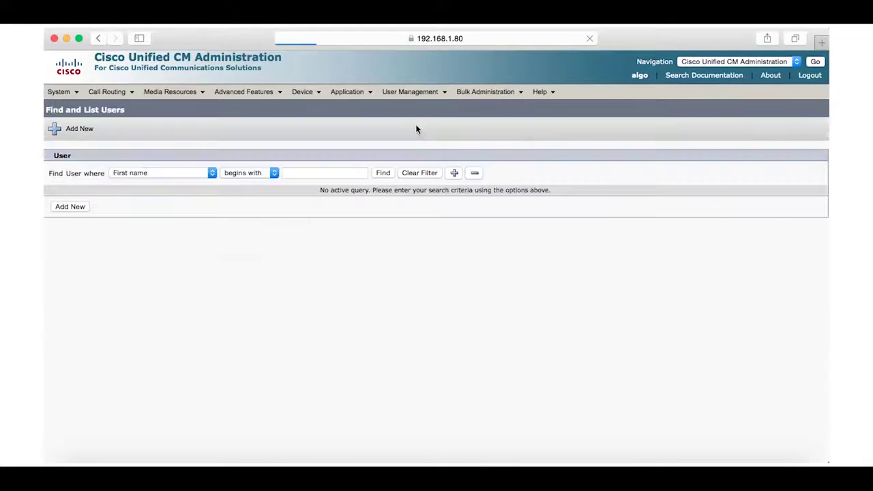
# Step: Add and save end user ID 1004 with a confirmed password and last name Algo
pyautogui.click(72, 207)
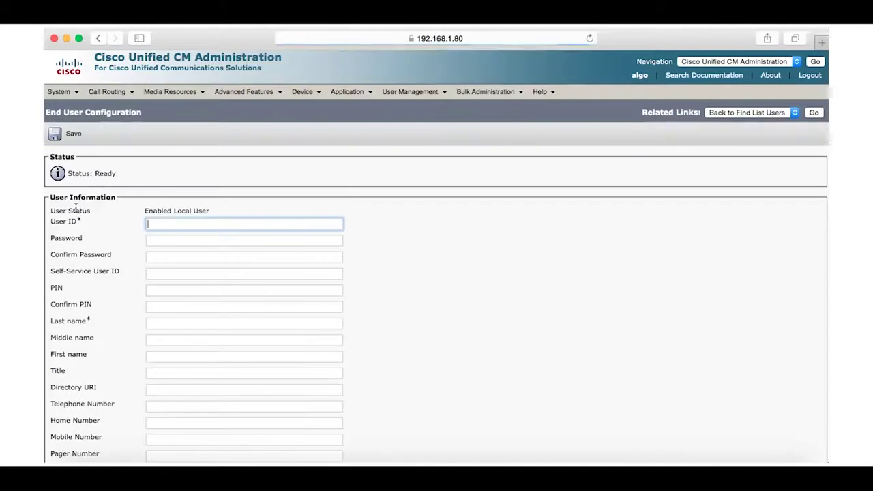
pyautogui.write('1004')
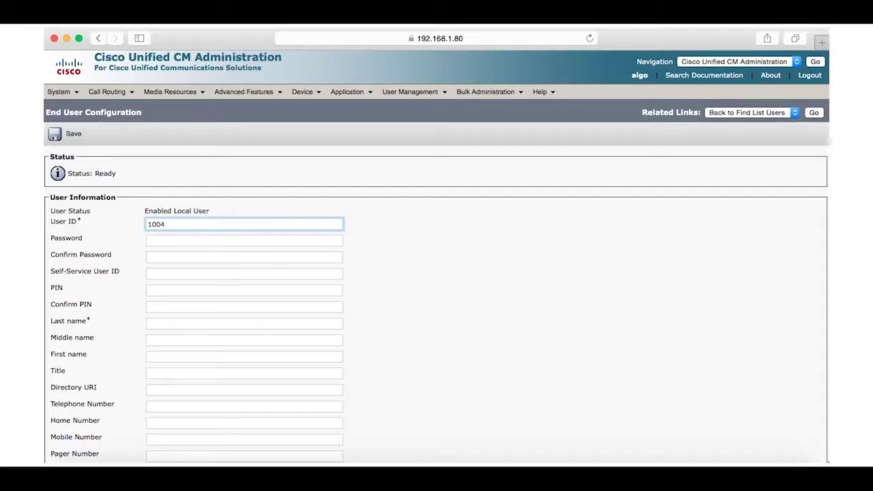
pyautogui.click(166, 239)
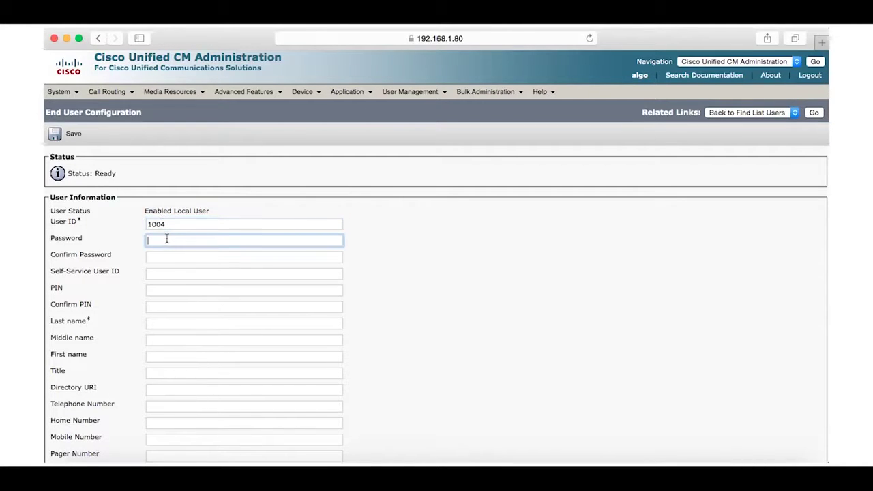
pyautogui.click(154, 257)
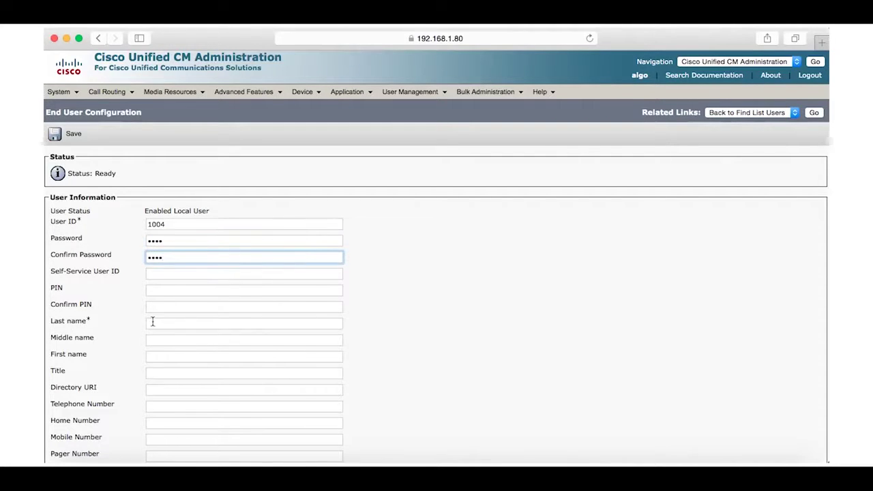
pyautogui.click(153, 323)
pyautogui.write('Algo')
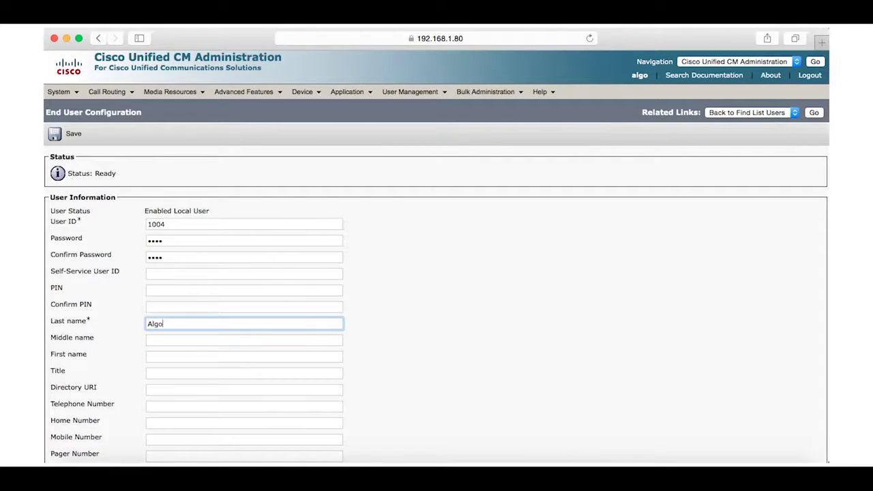
pyautogui.scroll(-1, 337, 393)
pyautogui.scroll(-10, 337, 392)
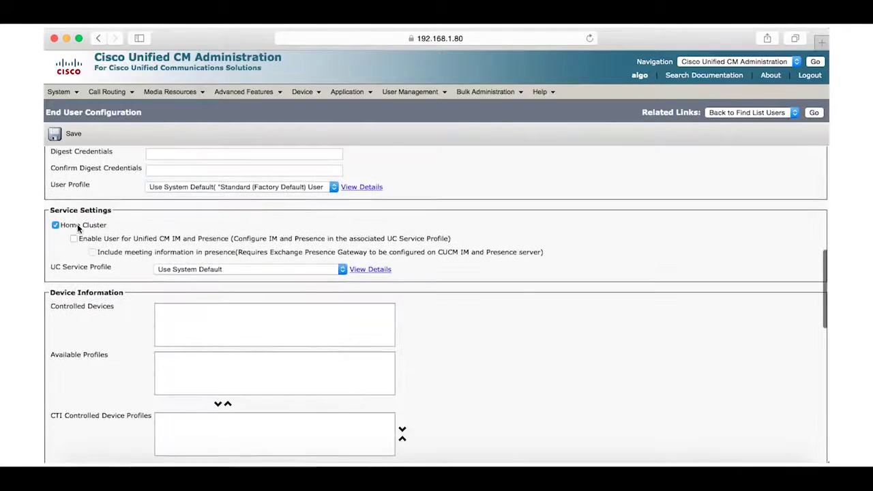
pyautogui.click(62, 138)
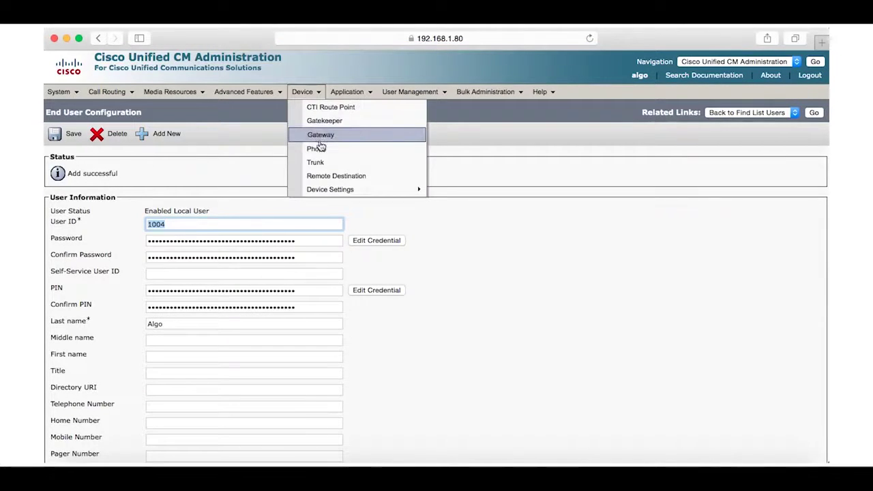
# Step: Start a new Third-party SIP Device (Basic) phone and begin entering its MAC address
pyautogui.click(318, 150)
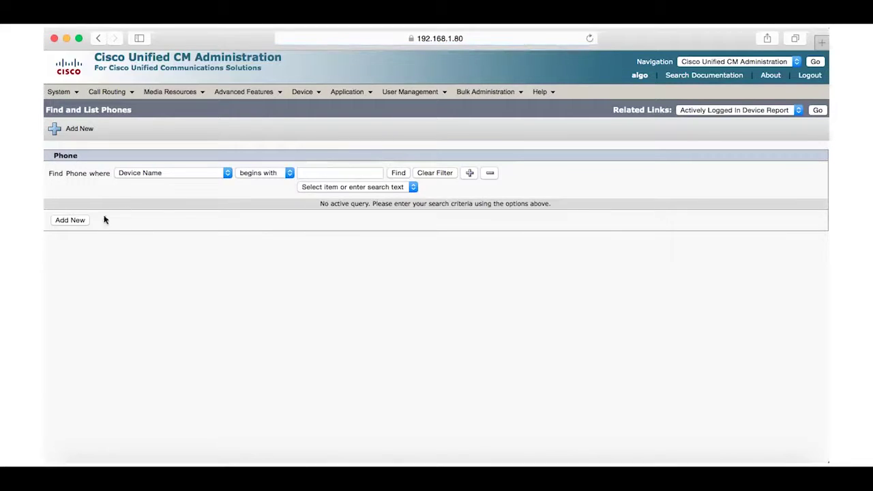
pyautogui.click(70, 220)
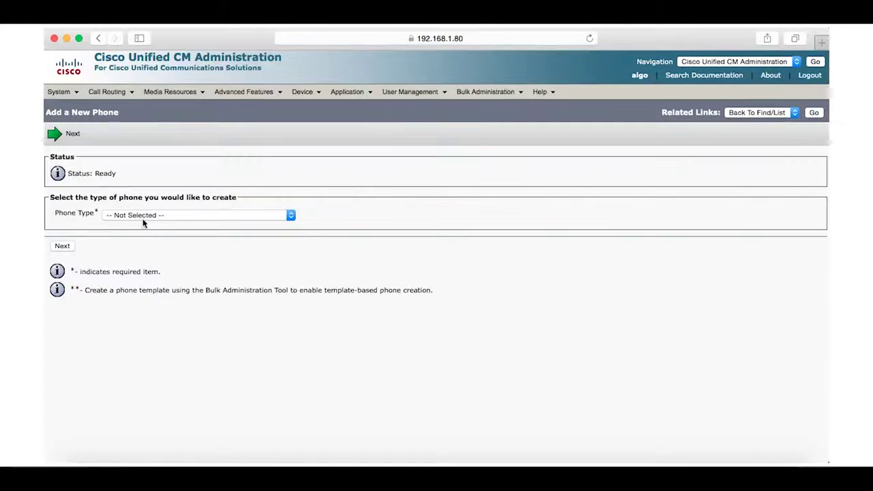
pyautogui.click(156, 215)
pyautogui.scroll(-10, 161, 351)
pyautogui.scroll(-5, 161, 351)
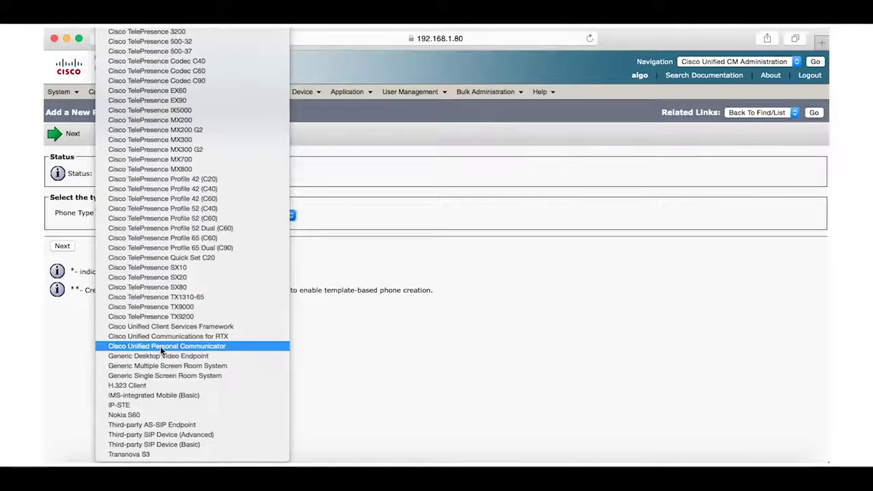
pyautogui.click(154, 443)
pyautogui.click(62, 247)
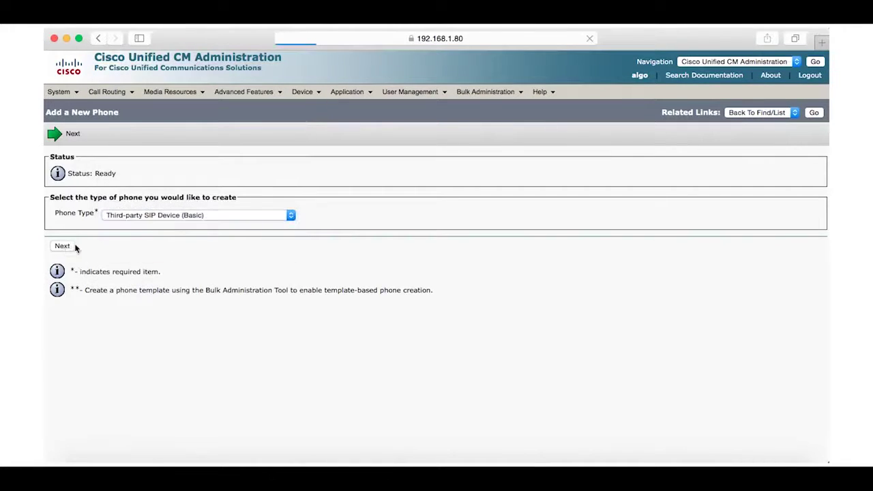
pyautogui.write('00')
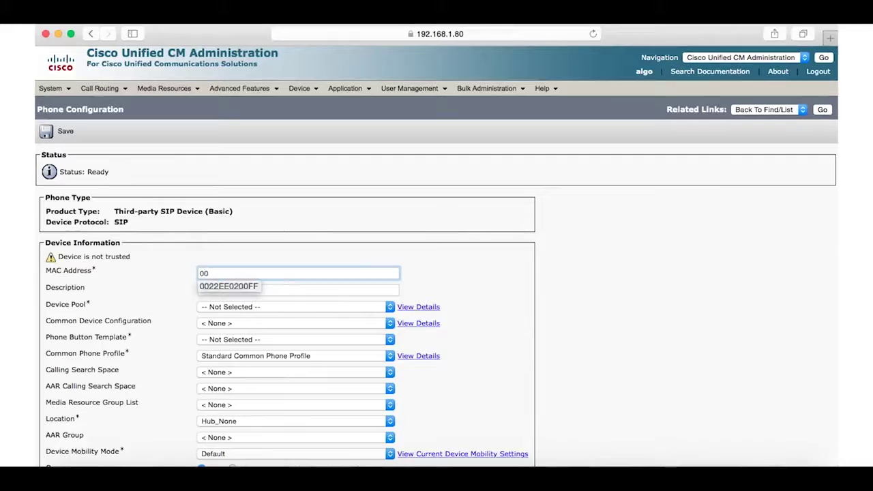
# Step: Complete the MAC address, set device pool Default, and make the Algo user the owner
pyautogui.press('Down')
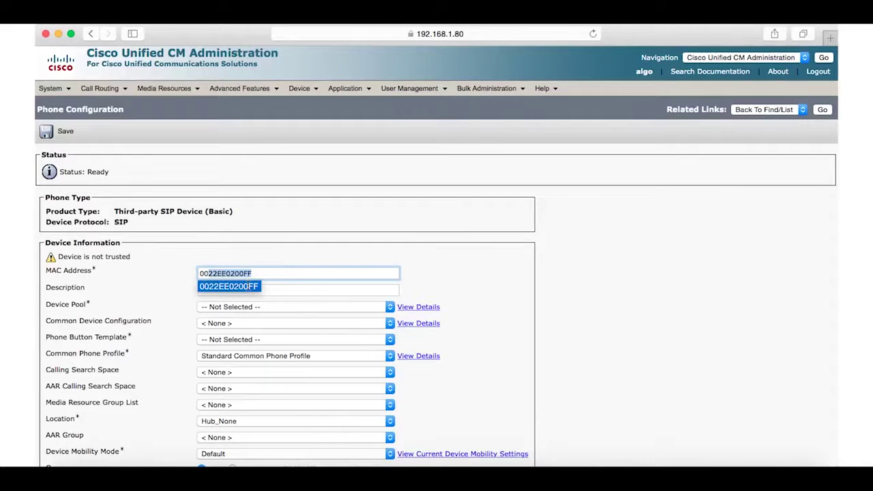
pyautogui.click(284, 305)
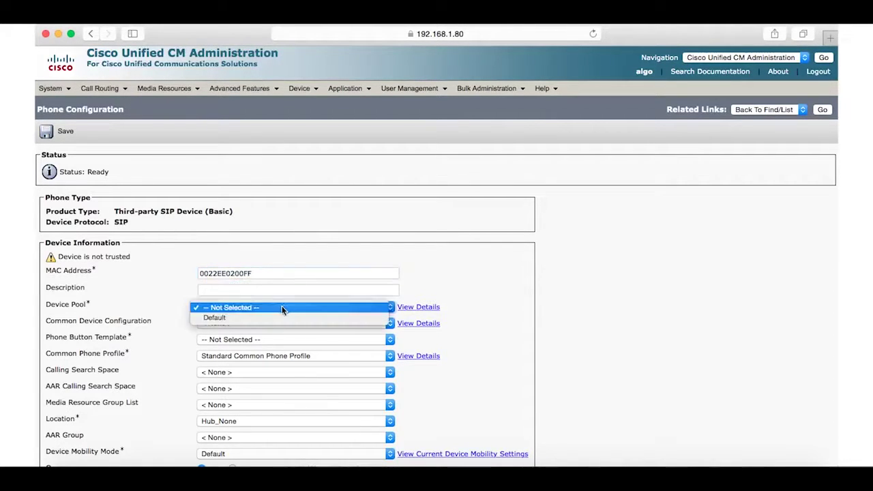
pyautogui.click(259, 320)
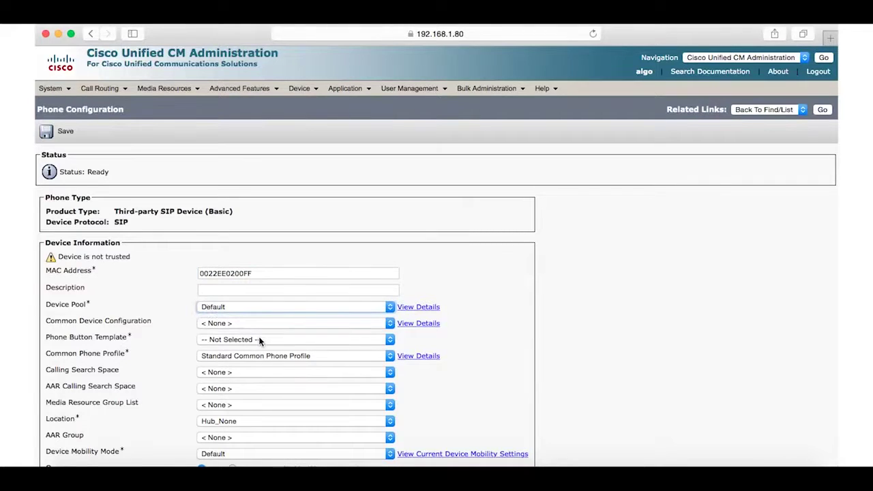
pyautogui.click(260, 340)
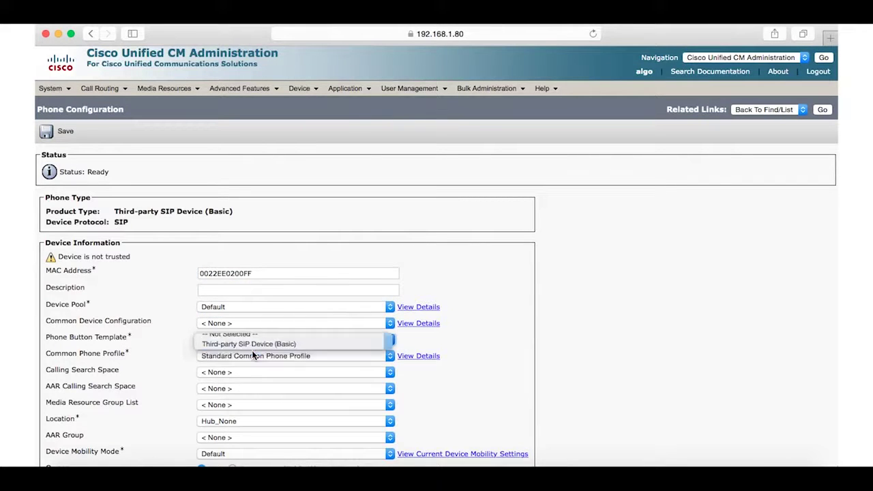
pyautogui.scroll(-3, 261, 377)
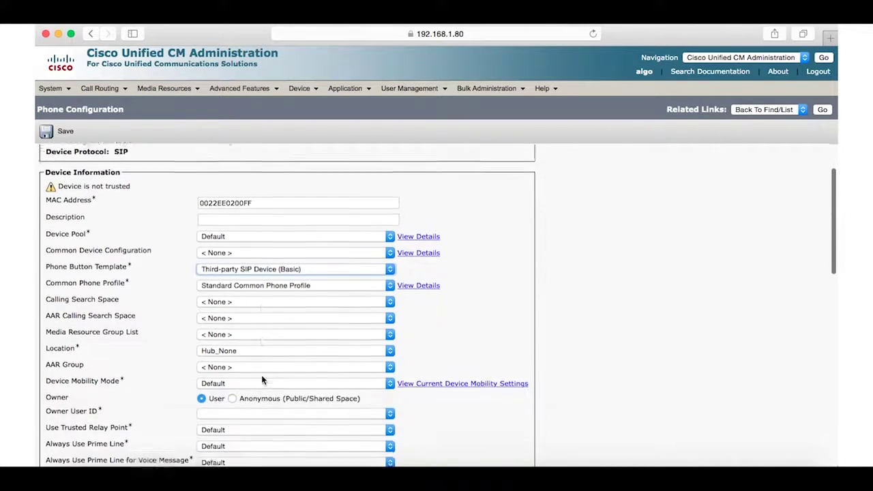
pyautogui.scroll(-2, 261, 377)
pyautogui.click(236, 359)
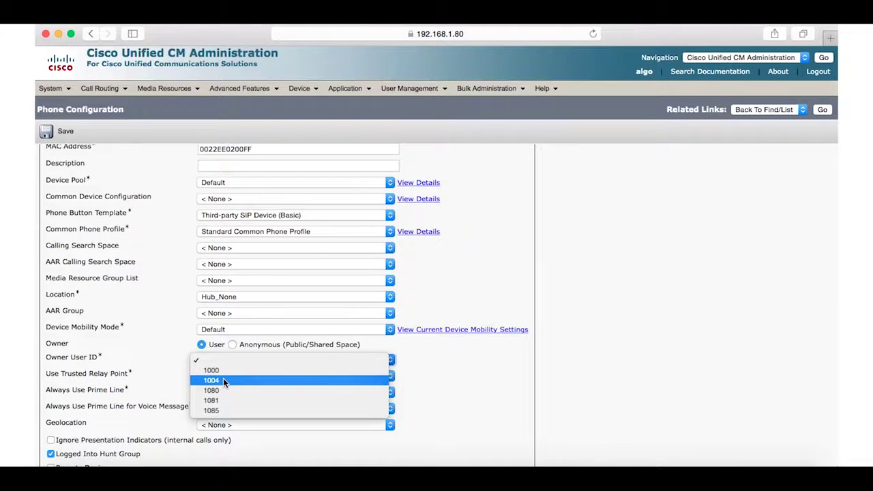
pyautogui.click(223, 379)
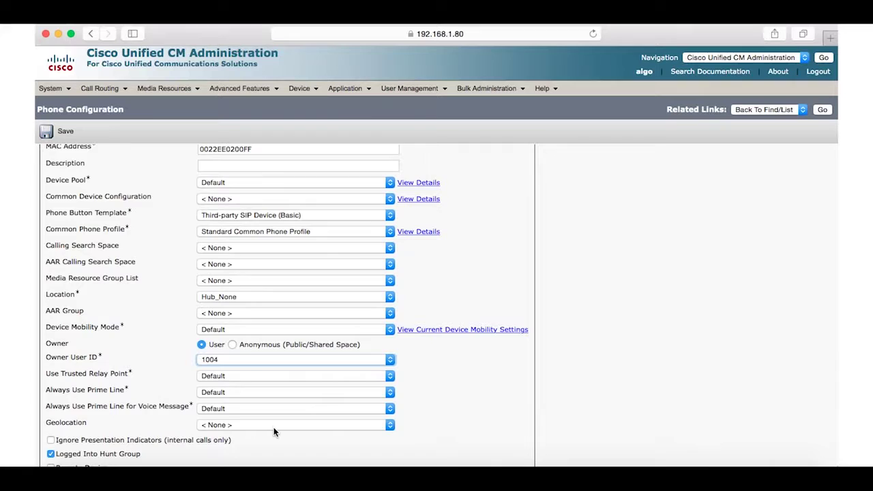
# Step: Set security profile Third-party SIP Device Basic, Standard SIP Profile and digest user 1004
pyautogui.scroll(-1, 273, 431)
pyautogui.scroll(-2, 273, 431)
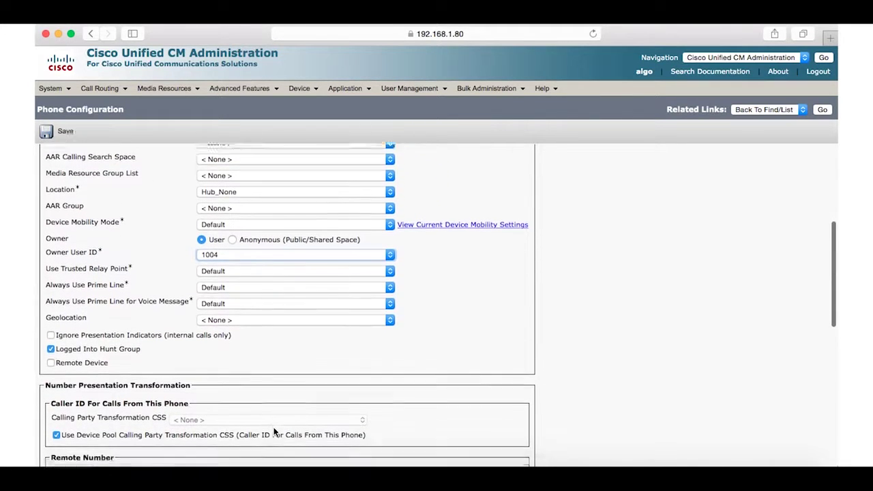
pyautogui.scroll(-3, 274, 431)
pyautogui.scroll(-2, 274, 431)
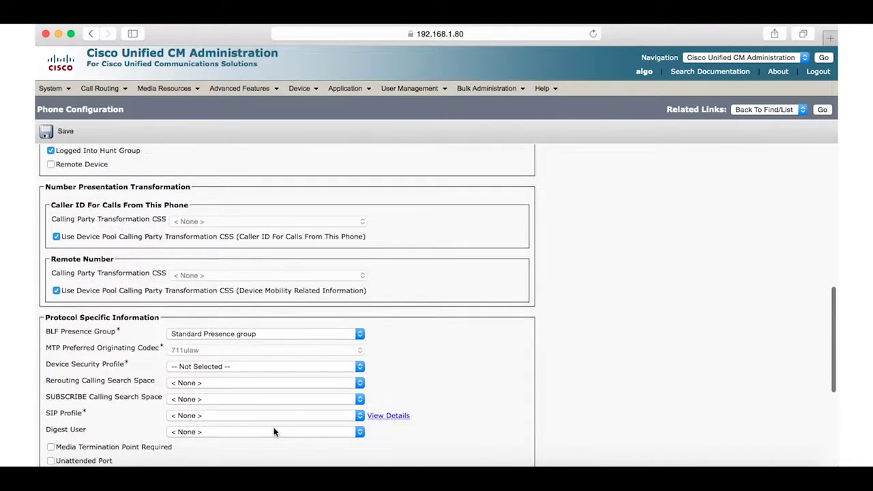
pyautogui.scroll(-1, 274, 427)
pyautogui.click(255, 329)
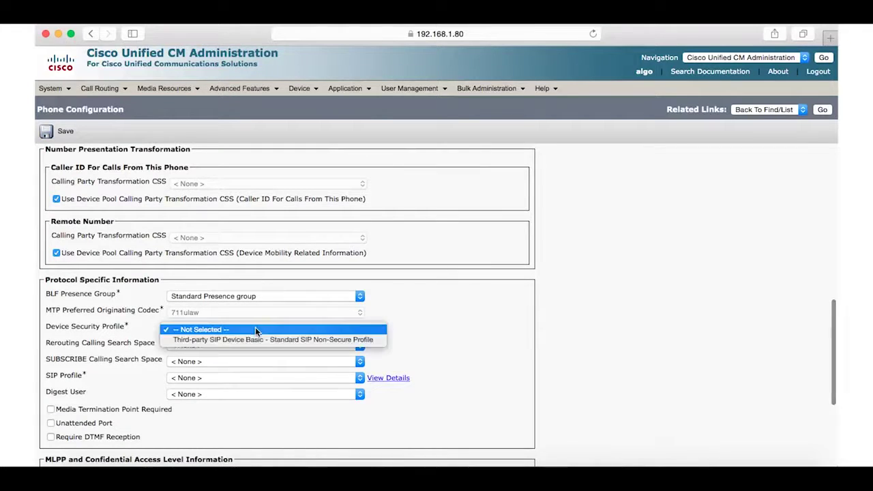
pyautogui.click(252, 339)
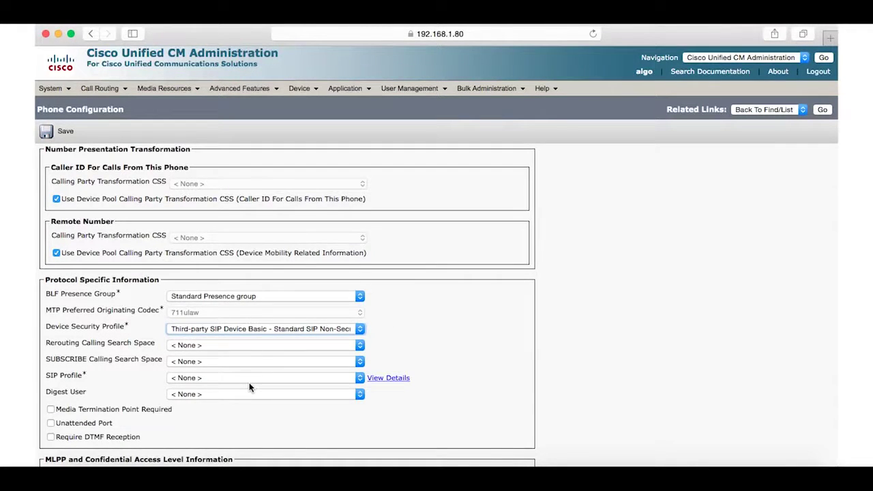
pyautogui.scroll(-1, 249, 387)
pyautogui.scroll(-1, 249, 387)
pyautogui.scroll(-1, 249, 387)
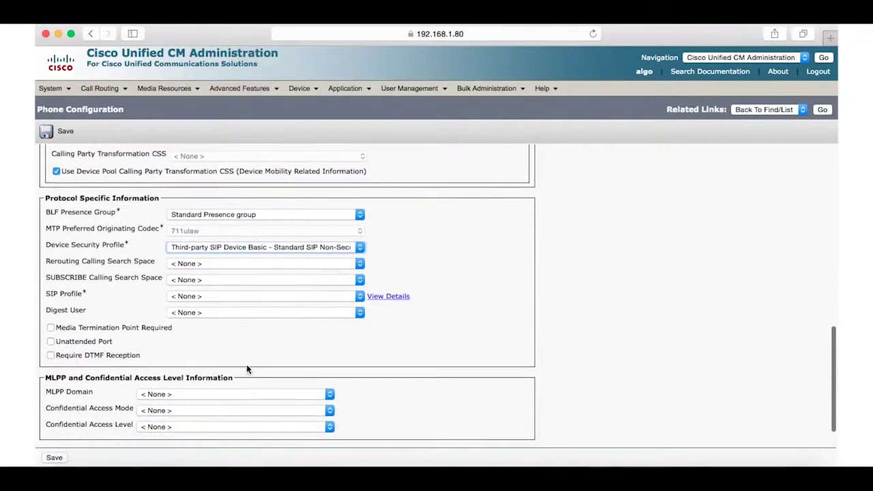
pyautogui.click(238, 297)
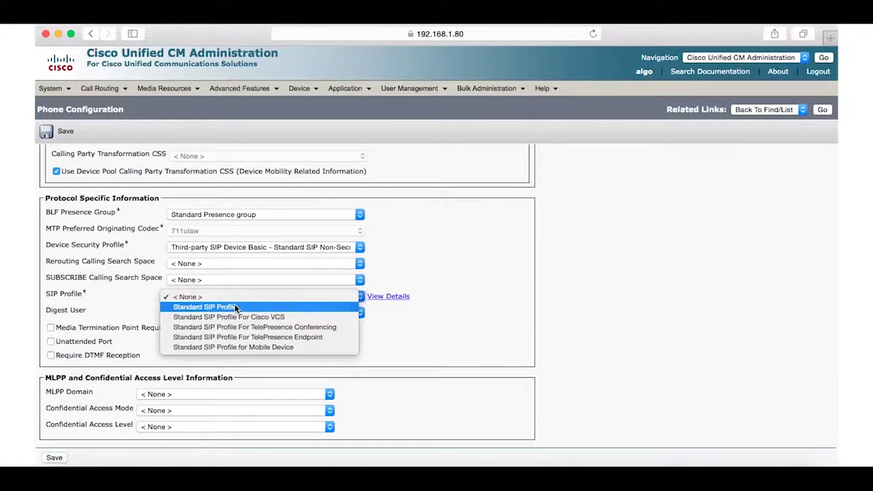
pyautogui.click(235, 307)
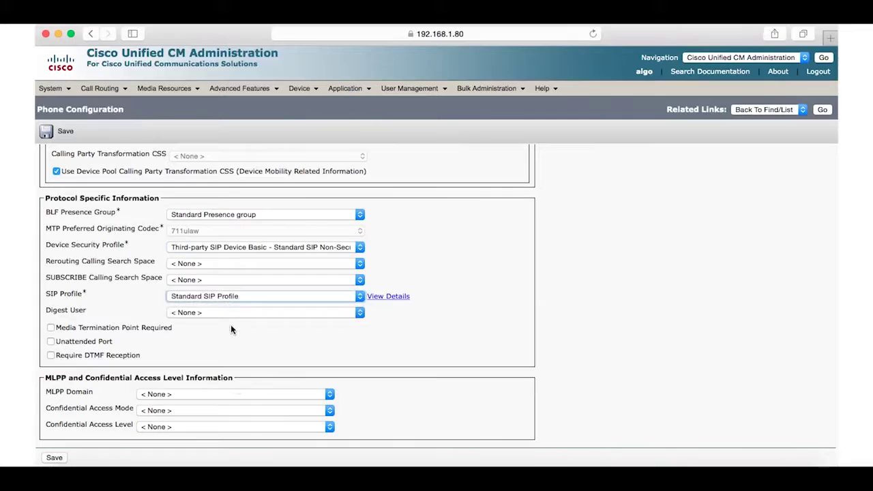
pyautogui.click(231, 313)
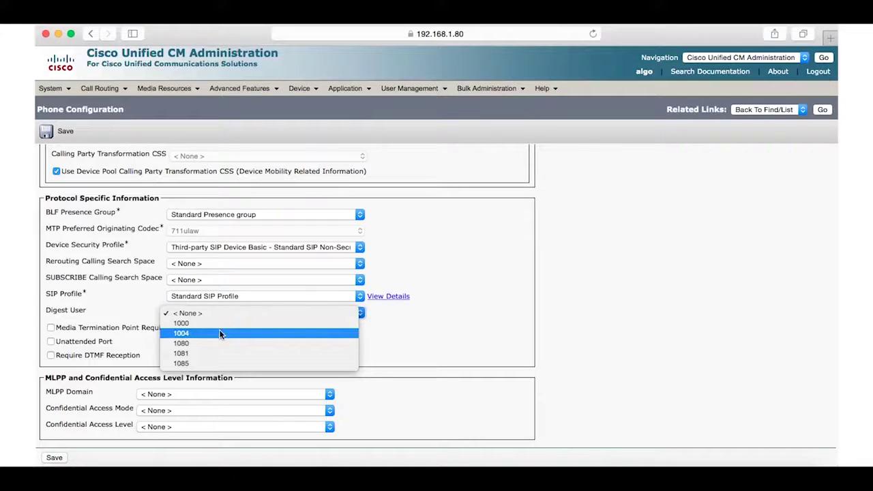
pyautogui.click(219, 332)
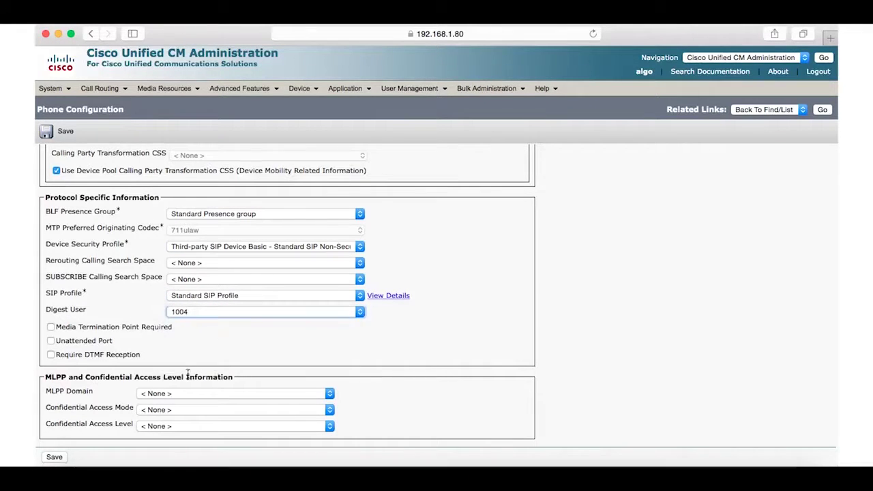
# Step: Save the phone configuration and apply it to the device
pyautogui.scroll(-2, 187, 373)
pyautogui.click(54, 442)
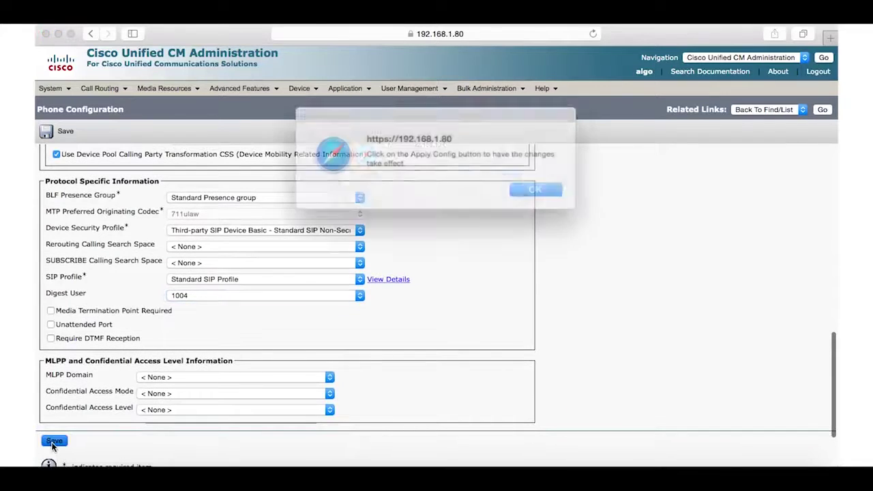
pyautogui.click(522, 188)
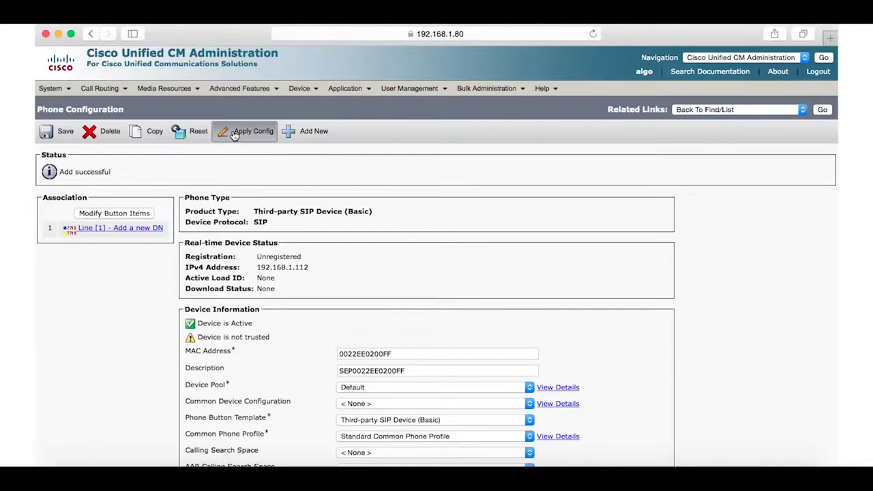
pyautogui.click(234, 132)
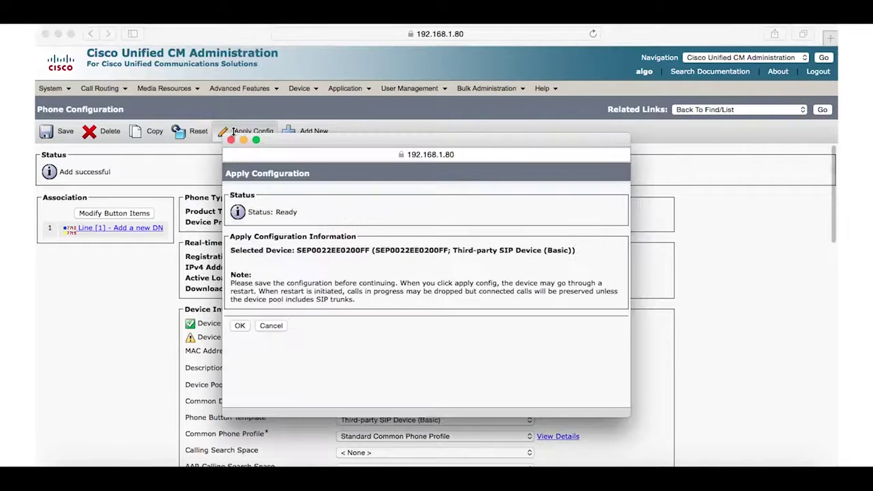
pyautogui.click(237, 327)
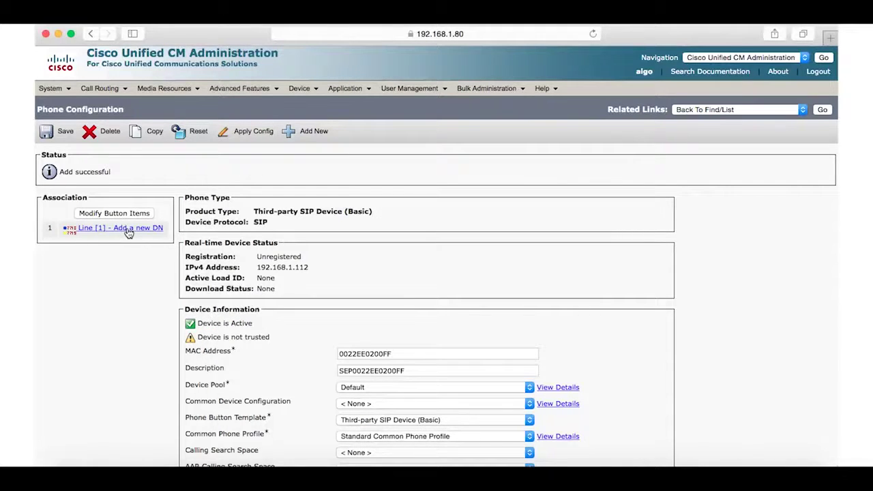
# Step: Add directory number 1004 to Line 1 and save it
pyautogui.click(128, 230)
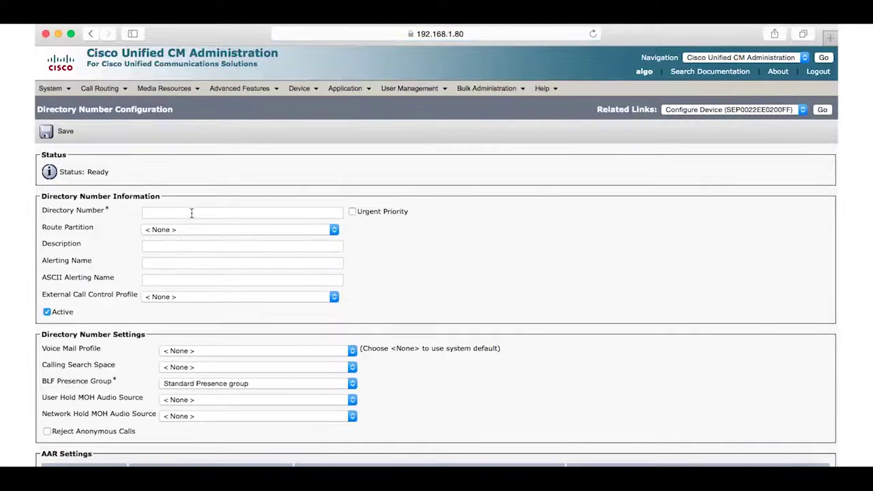
pyautogui.click(192, 214)
pyautogui.write('100')
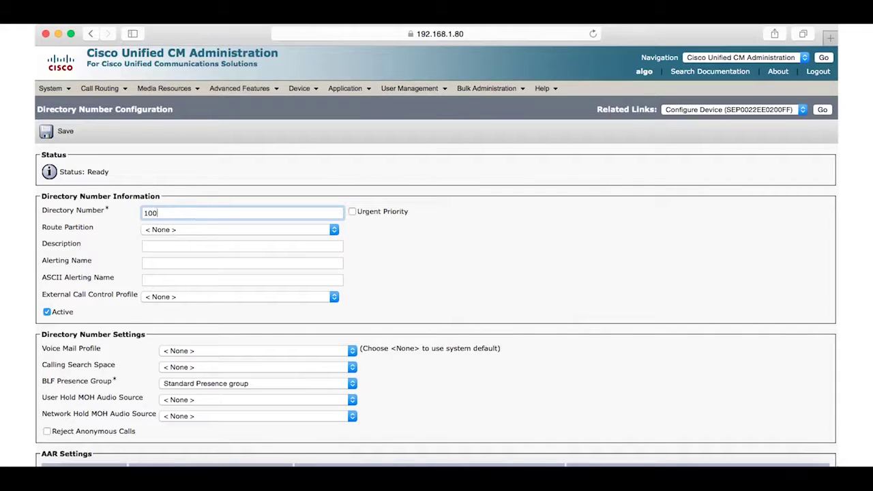
pyautogui.write('4')
pyautogui.click(45, 133)
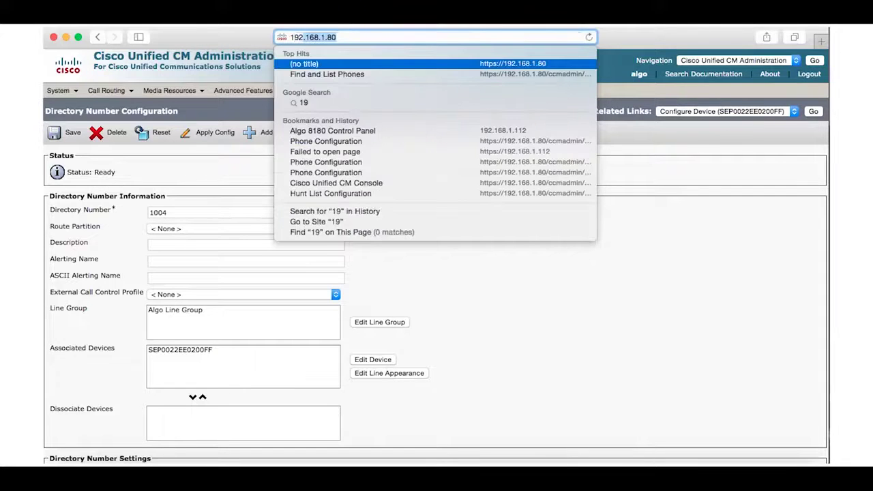
# Step: Open the Algo 8180 control panel at 192.168.1.112 and log in
pyautogui.write('.1')
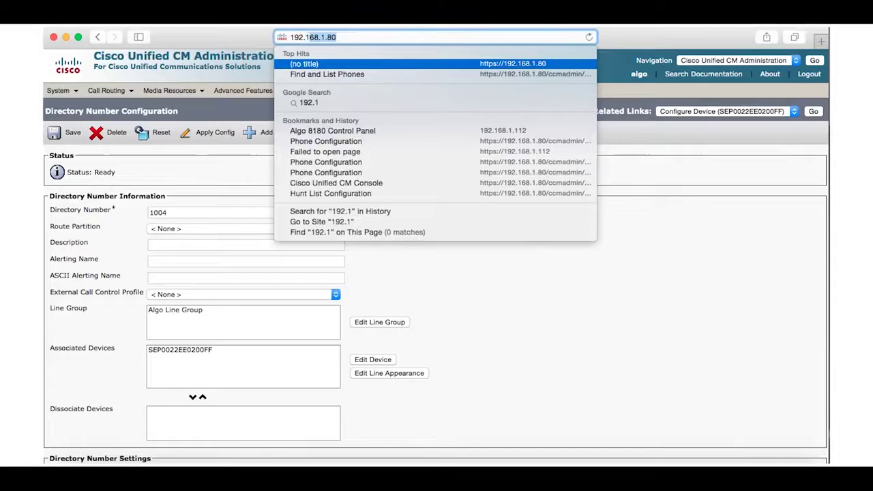
pyautogui.write('68.1.')
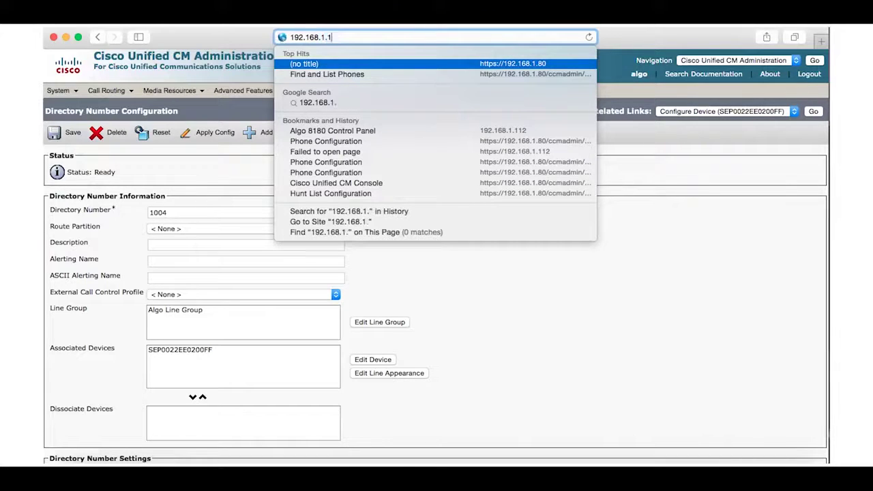
pyautogui.write('112')
pyautogui.press('Return')
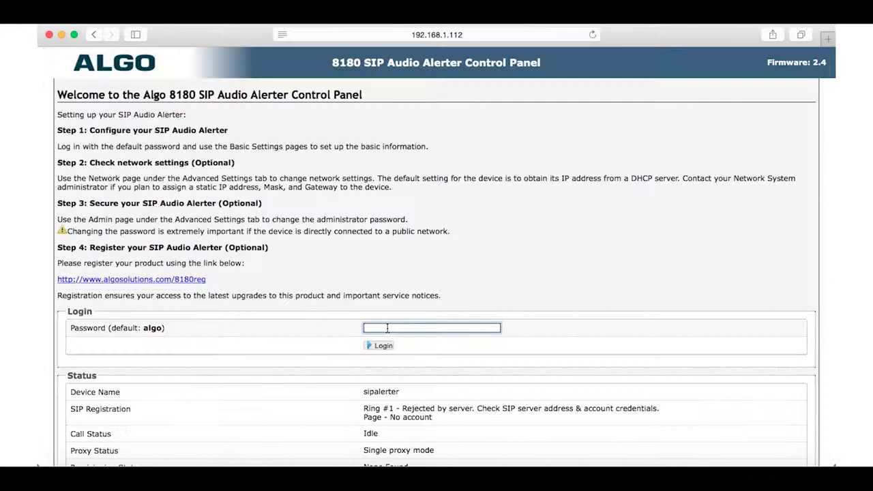
pyautogui.click(380, 345)
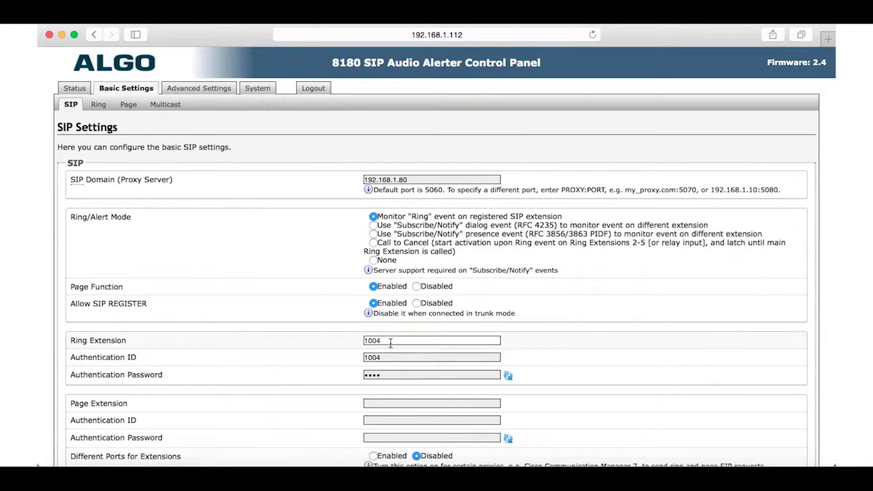
# Step: Confirm ring extension and authentication ID 1004 and the password, then save the SIP settings
pyautogui.click(389, 343)
pyautogui.click(387, 358)
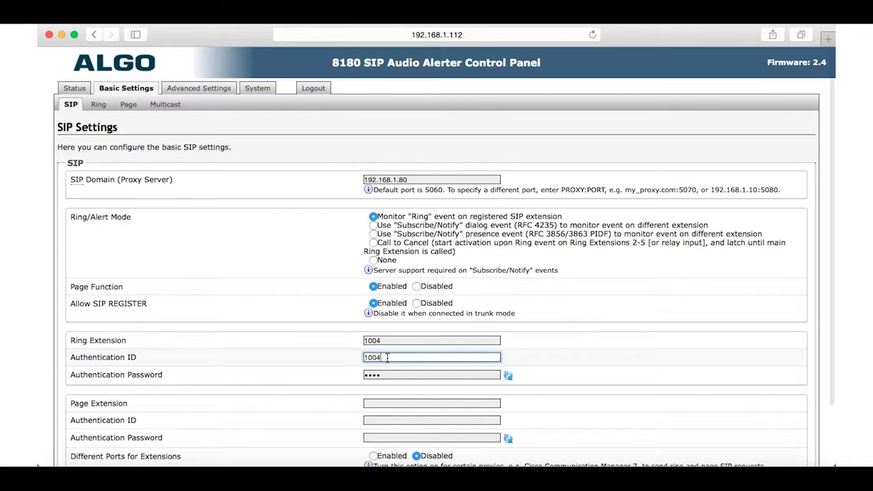
pyautogui.scroll(-3, 387, 357)
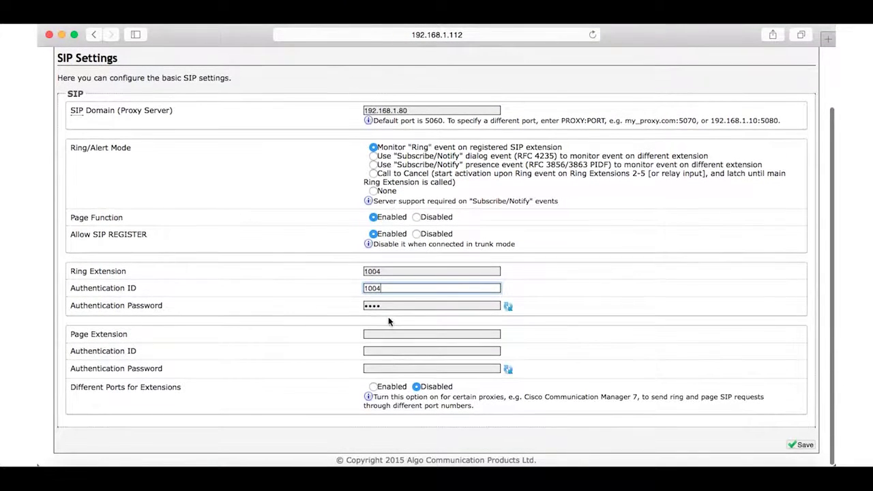
pyautogui.click(390, 306)
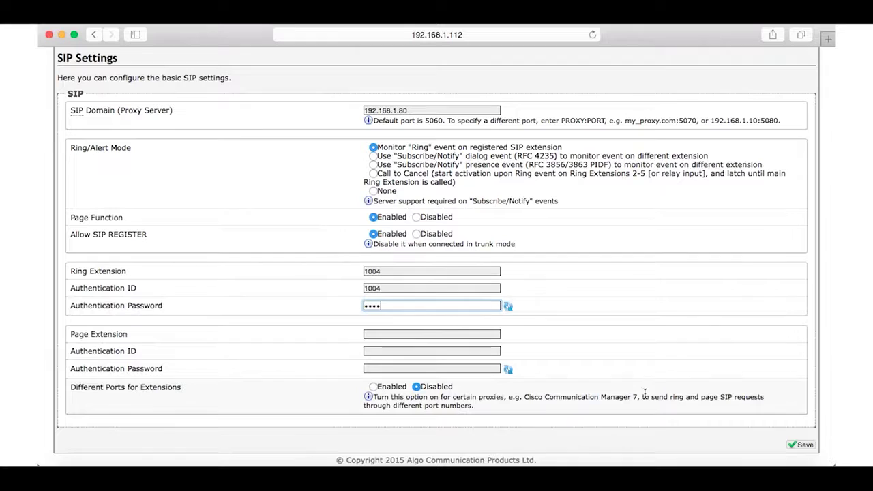
pyautogui.click(804, 445)
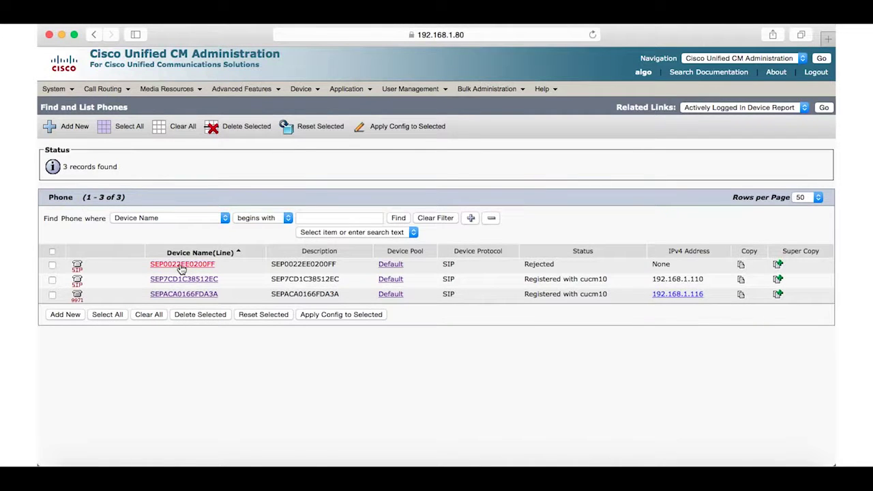
# Step: Revisit phone SEP0022EE0200FF's configuration, then go to the Line Group search page
pyautogui.click(181, 266)
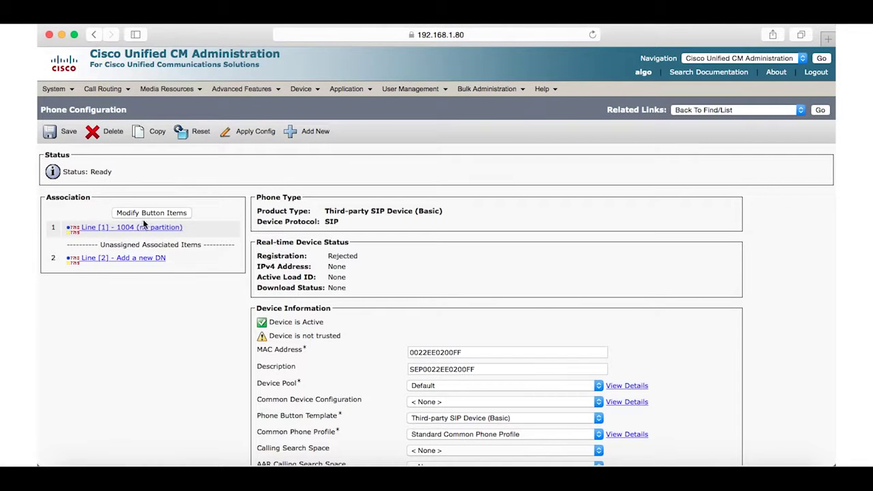
pyautogui.click(301, 88)
pyautogui.click(305, 142)
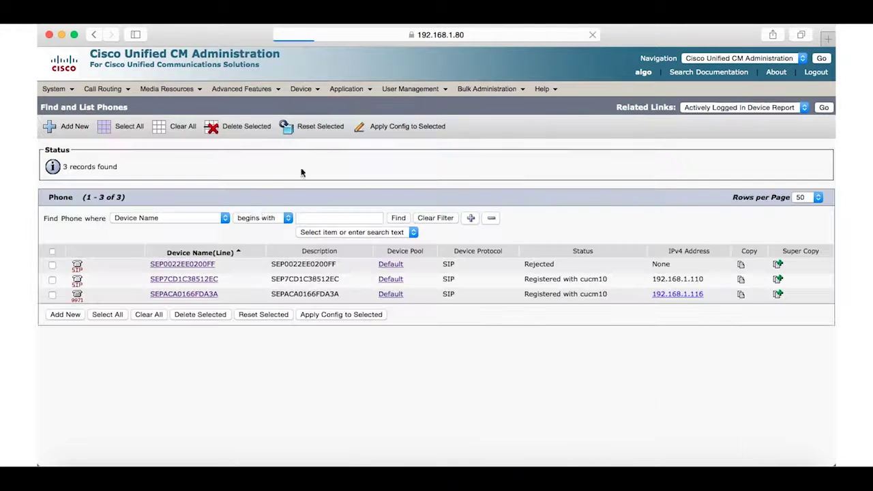
pyautogui.click(181, 294)
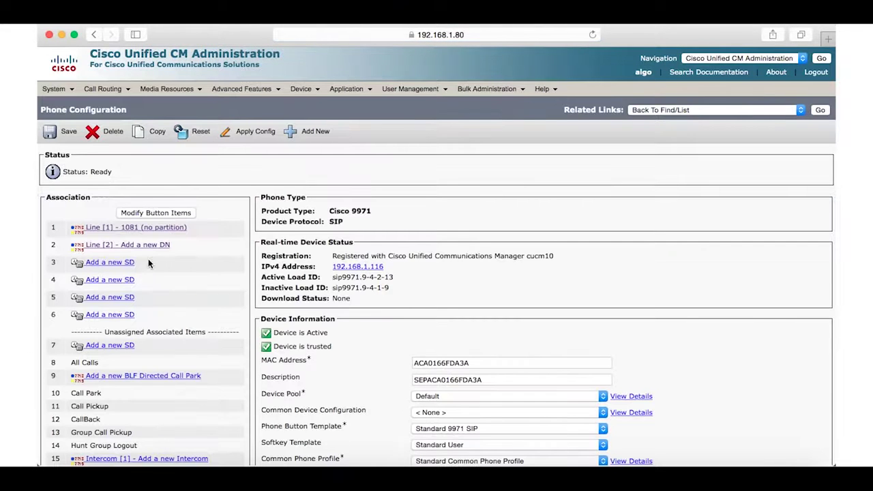
pyautogui.scroll(-5, 352, 288)
pyautogui.scroll(-3, 354, 292)
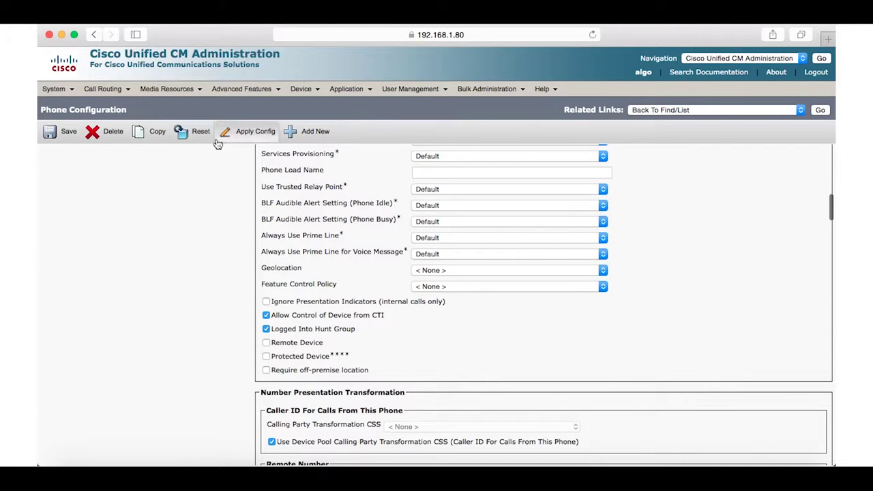
pyautogui.moveTo(117, 146)
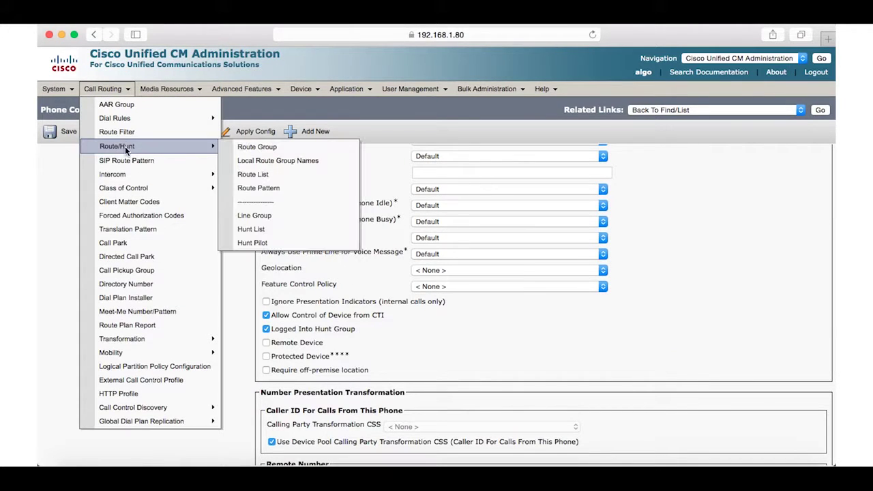
pyautogui.click(263, 219)
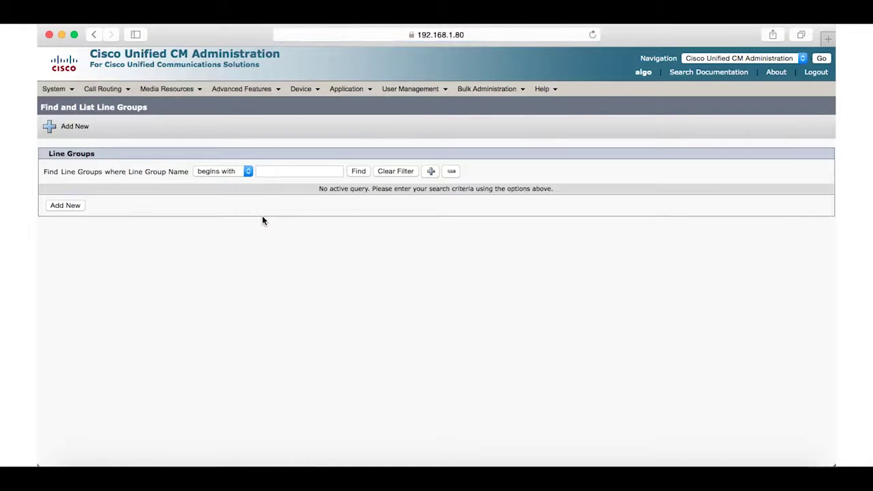
# Step: Create 'Algo Line Group' with Broadcast distribution and RNA reversion timeout 30, and save
pyautogui.click(63, 205)
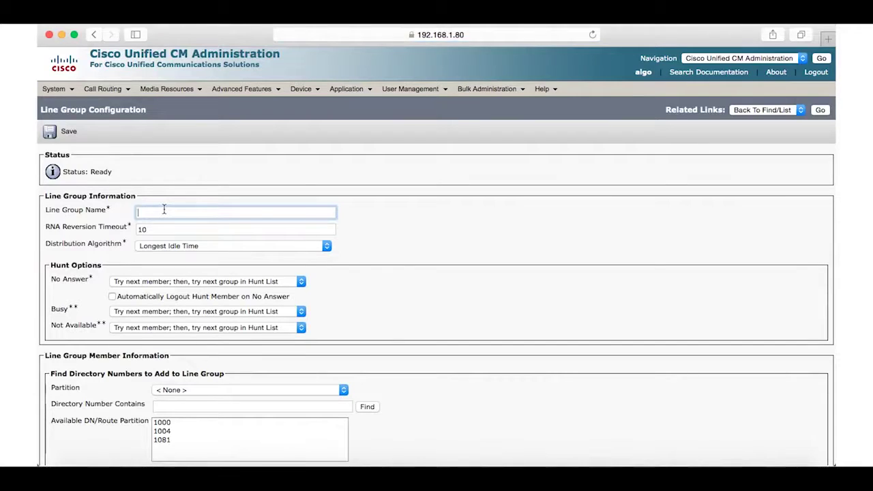
pyautogui.write('Al')
pyautogui.write('go ')
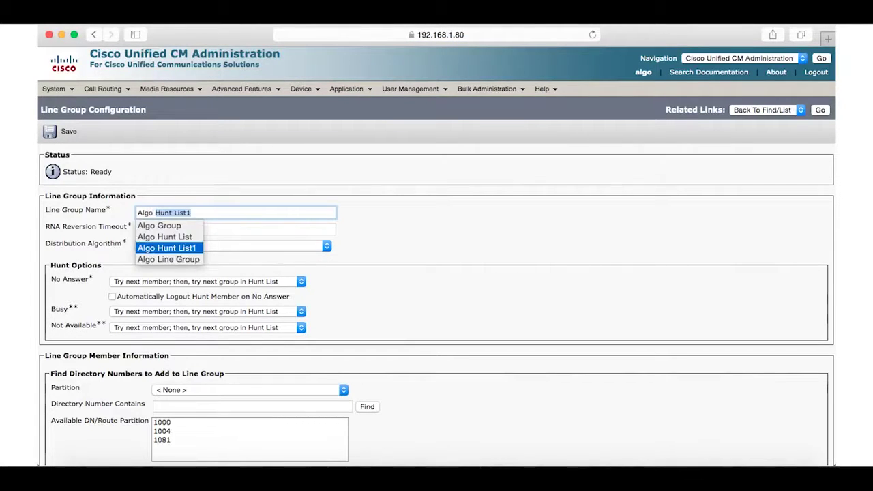
pyautogui.write('Line Gro')
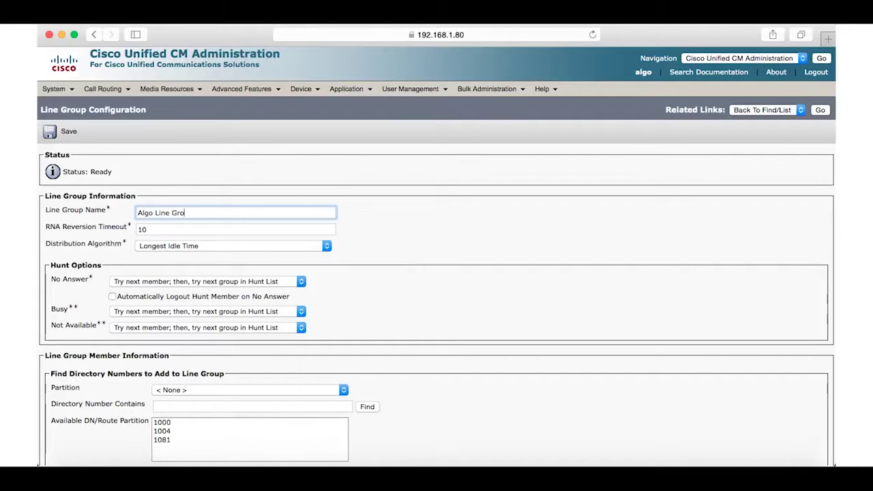
pyautogui.write('up')
pyautogui.click(186, 245)
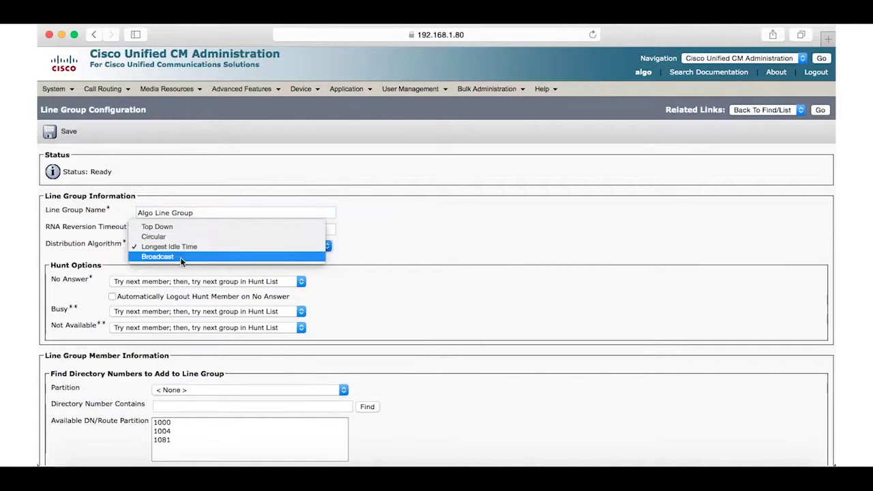
pyautogui.click(180, 255)
pyautogui.moveTo(165, 230); pyautogui.dragTo(110, 231)
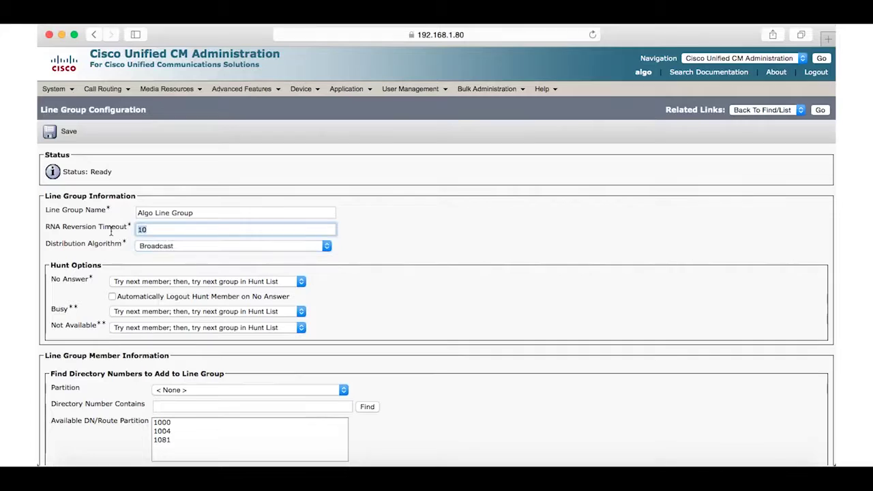
pyautogui.write('30')
pyautogui.click(61, 138)
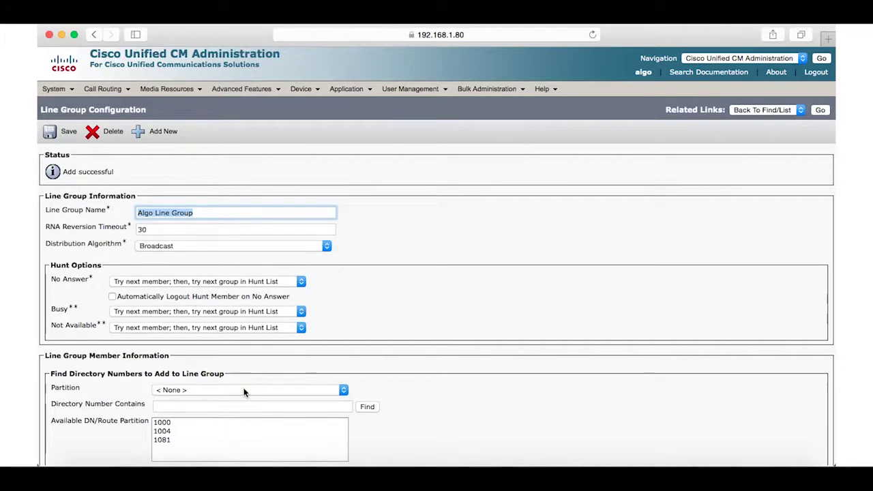
# Step: Add directory numbers 1004 and 1081 as line group members and save
pyautogui.scroll(-2, 243, 389)
pyautogui.click(164, 379)
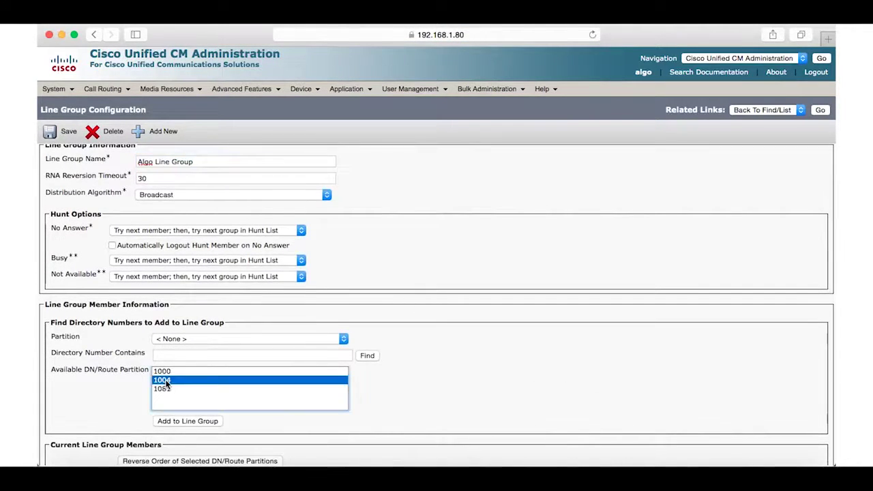
pyautogui.click(201, 421)
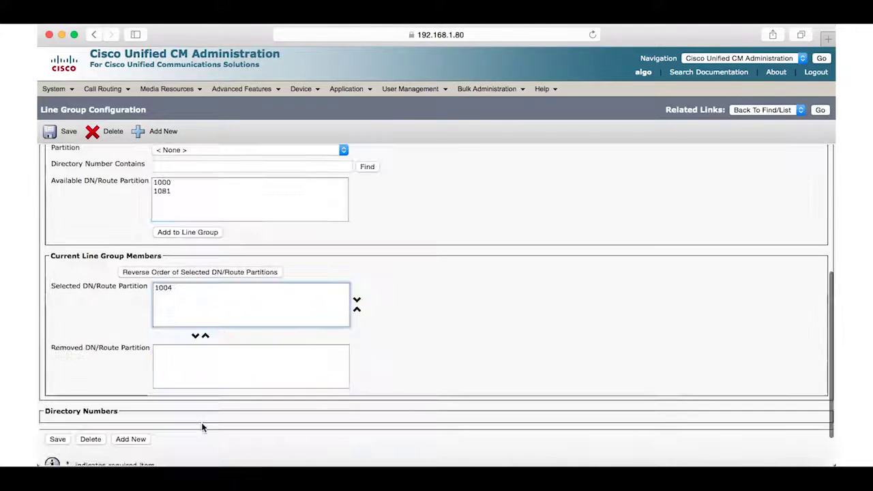
pyautogui.click(167, 190)
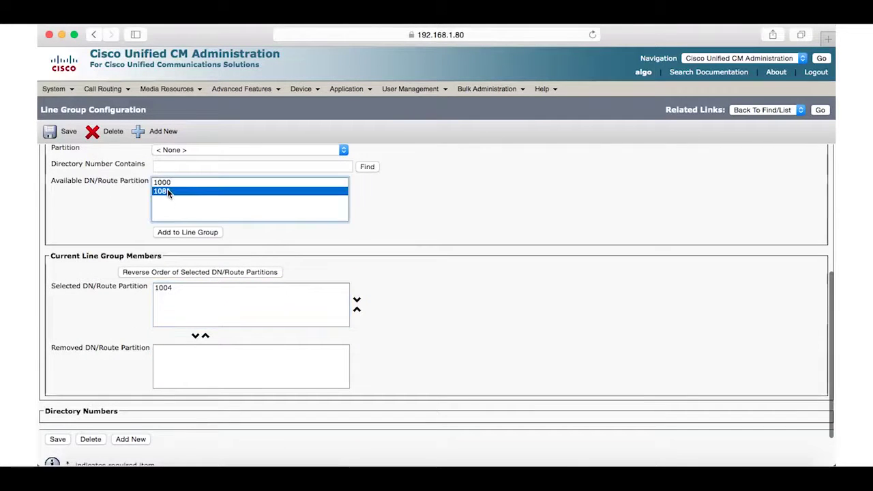
pyautogui.click(182, 232)
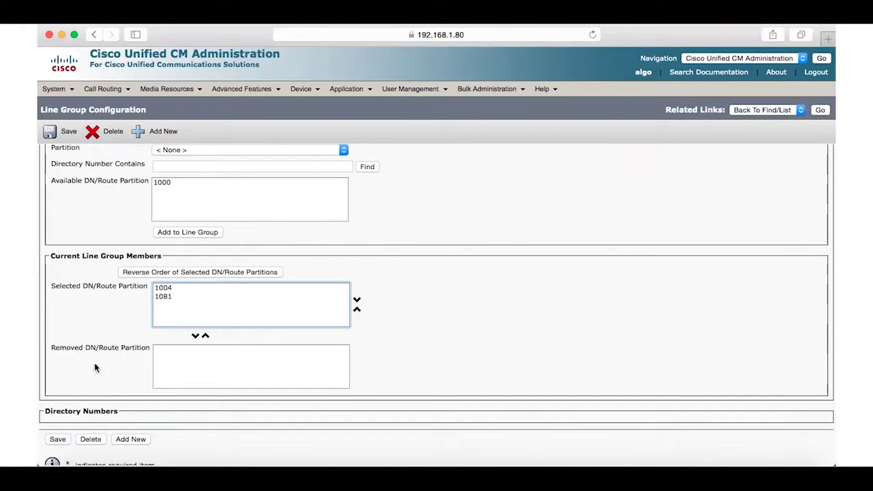
pyautogui.click(57, 440)
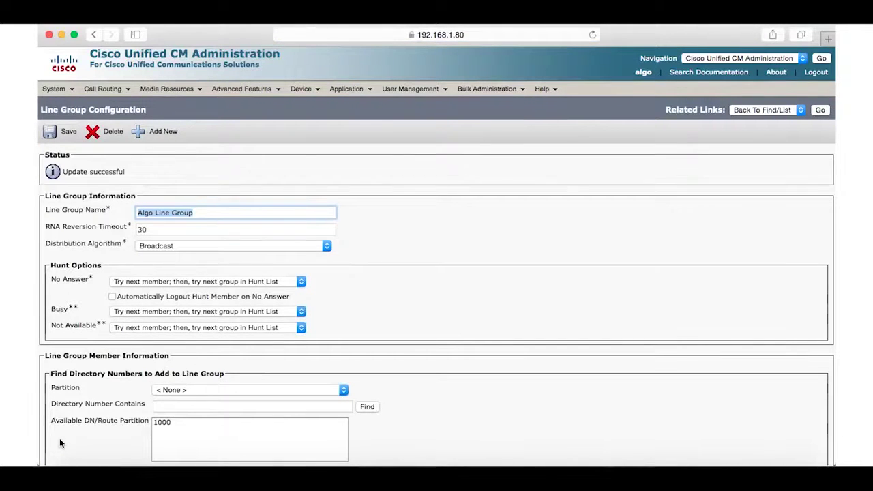
pyautogui.click(106, 90)
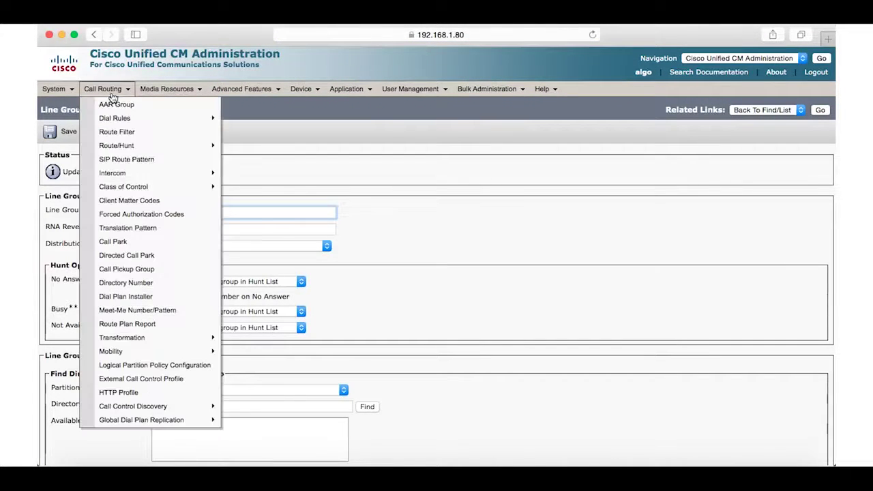
pyautogui.moveTo(116, 147)
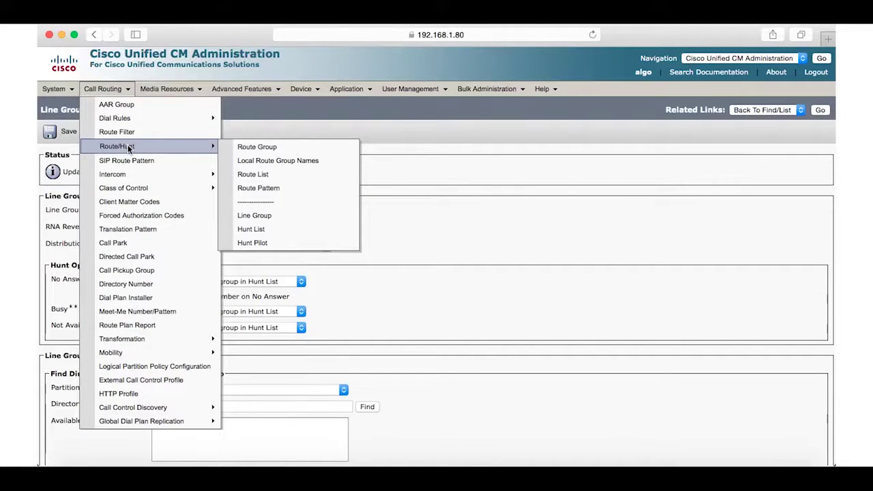
# Step: Create 'Algo Hunt List' in the Default manager group, enable it, and save
pyautogui.click(268, 233)
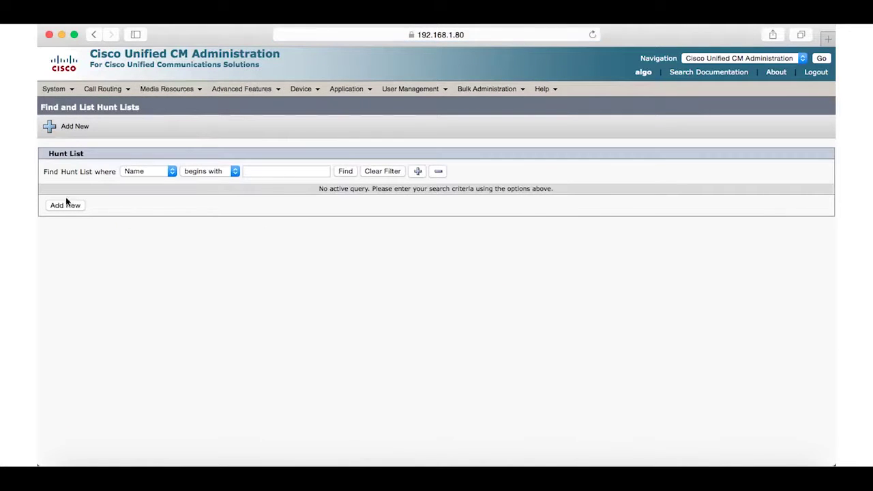
pyautogui.click(61, 205)
pyautogui.click(244, 225)
pyautogui.write('Alg')
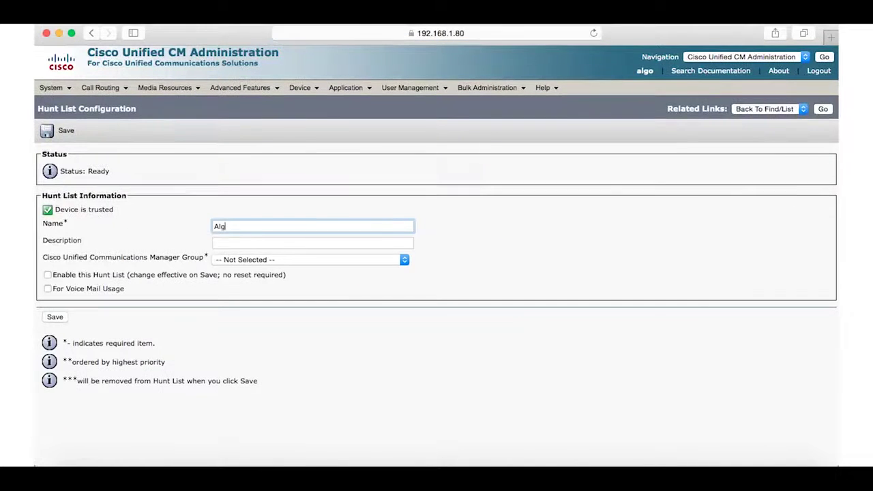
pyautogui.write('o Hunt L')
pyautogui.write('ist')
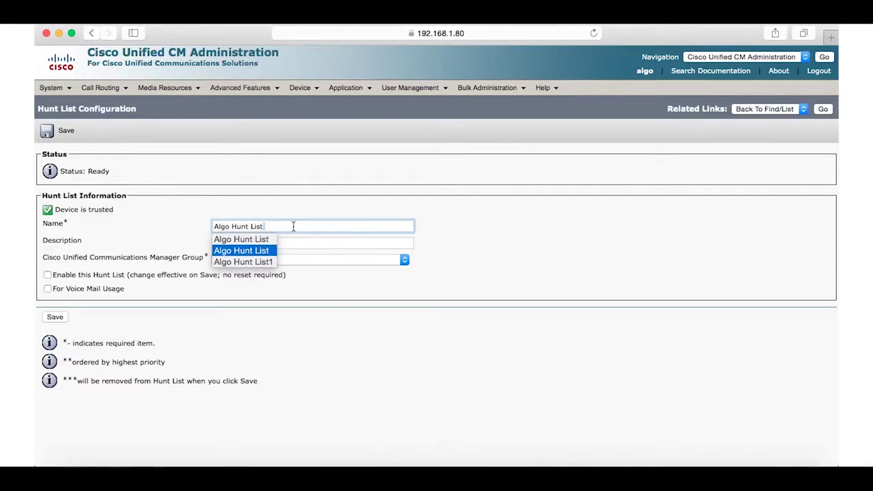
pyautogui.click(321, 262)
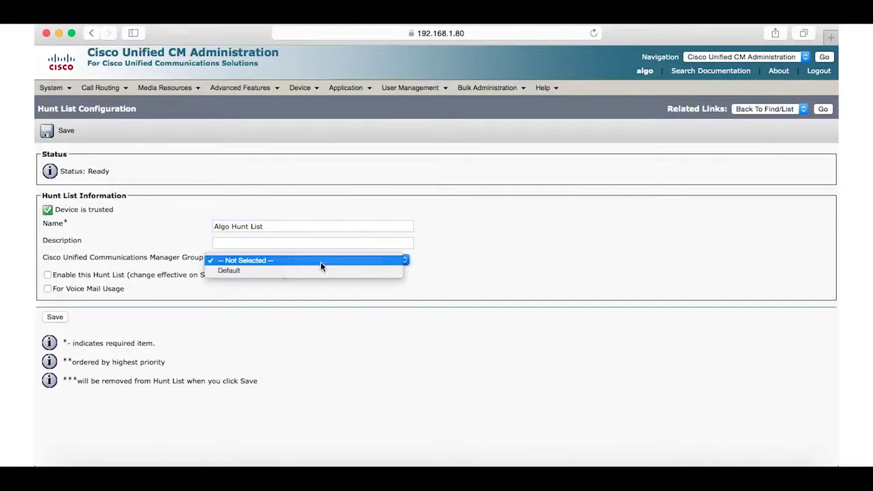
pyautogui.click(273, 273)
pyautogui.click(47, 275)
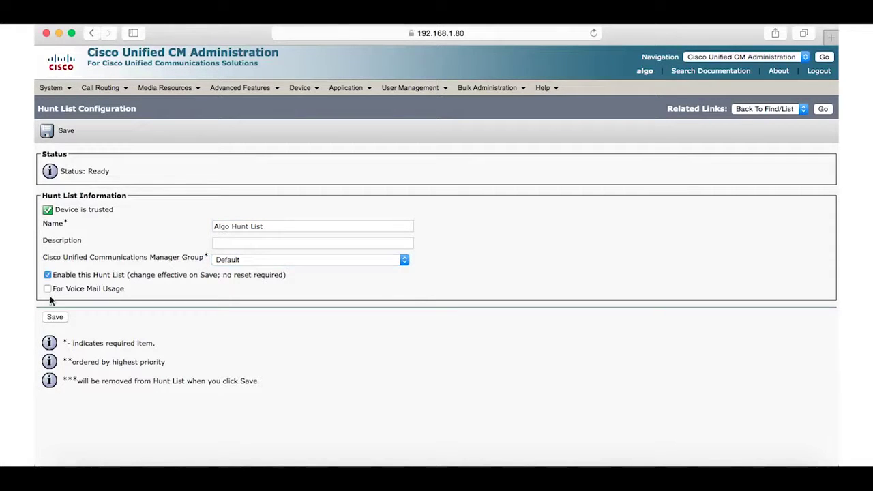
pyautogui.click(55, 318)
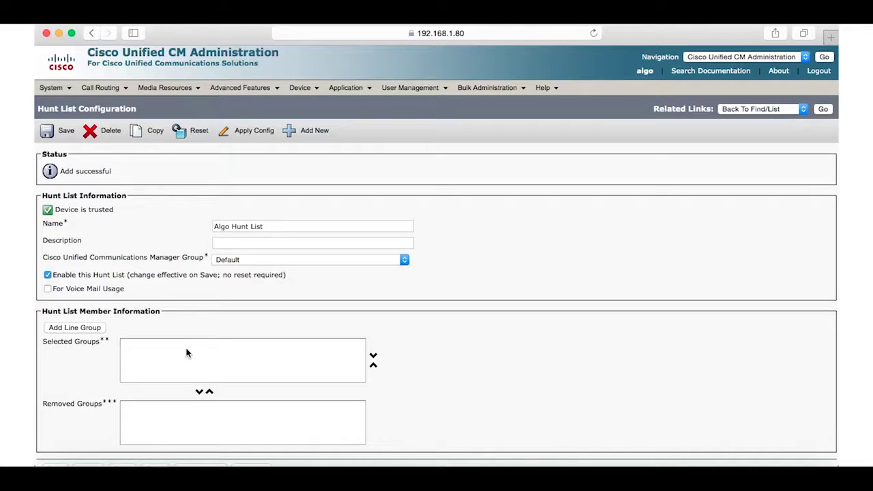
pyautogui.click(71, 328)
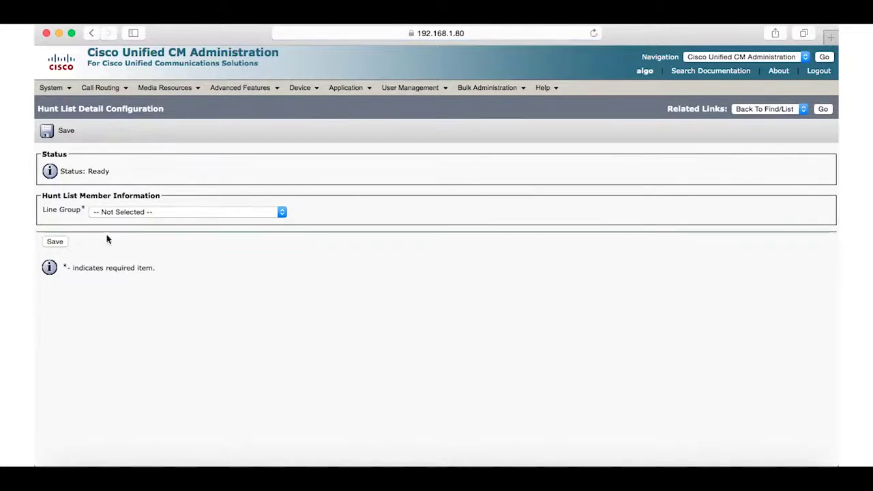
# Step: Add Algo Line Group as the hunt list member and confirm the save
pyautogui.click(151, 212)
pyautogui.click(145, 223)
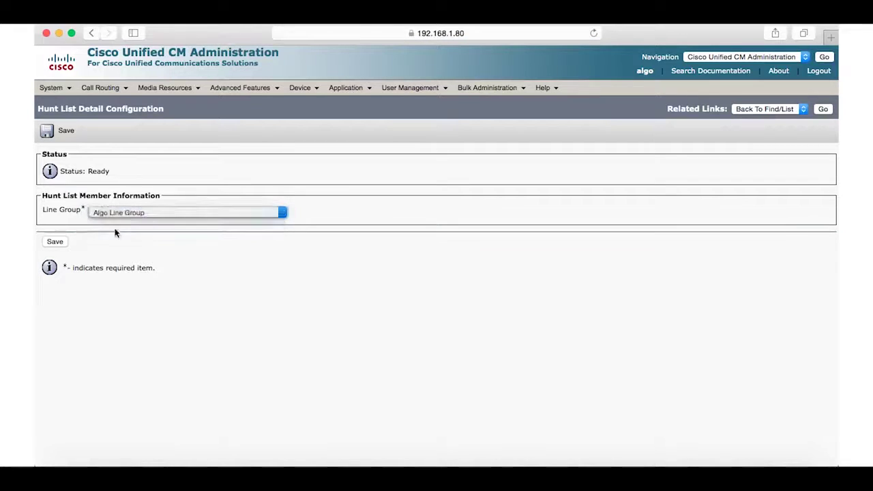
pyautogui.click(54, 241)
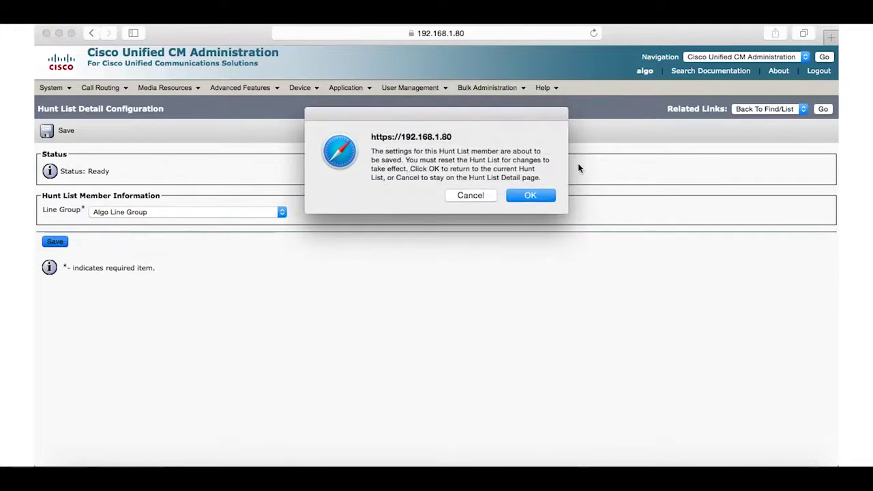
pyautogui.click(530, 196)
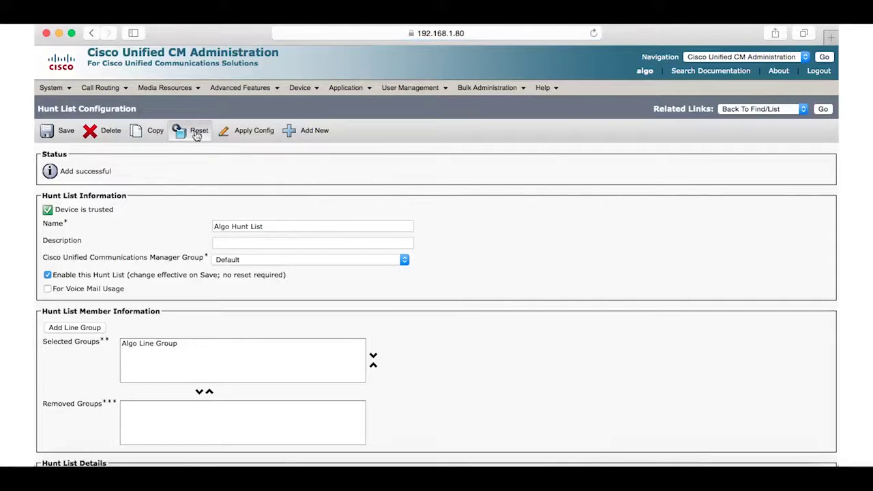
# Step: Reset Algo Hunt List and close the Device Reset window
pyautogui.click(196, 134)
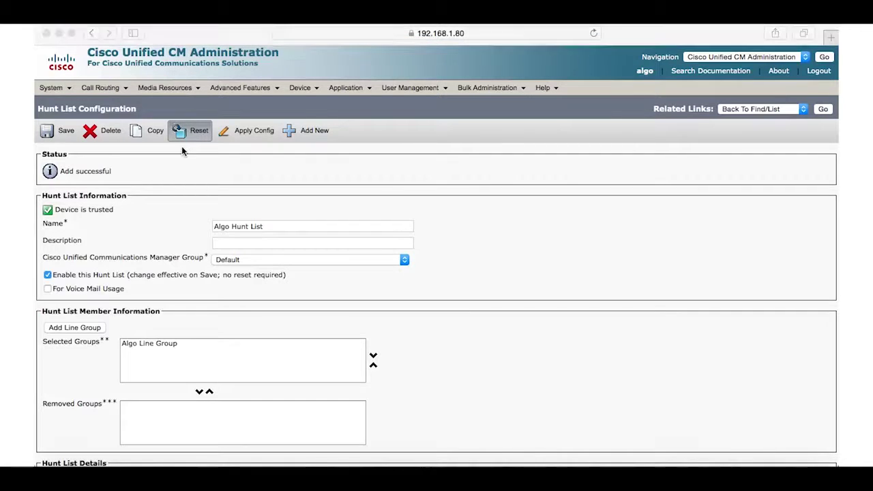
pyautogui.click(250, 380)
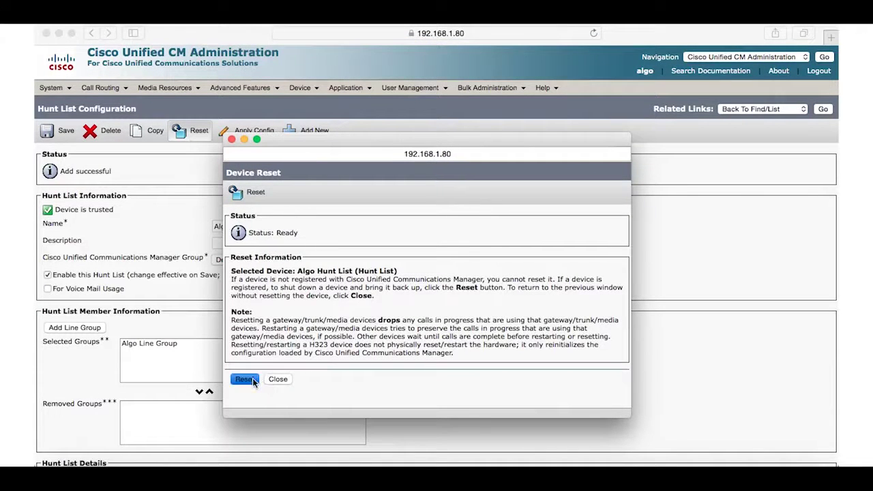
pyautogui.click(272, 380)
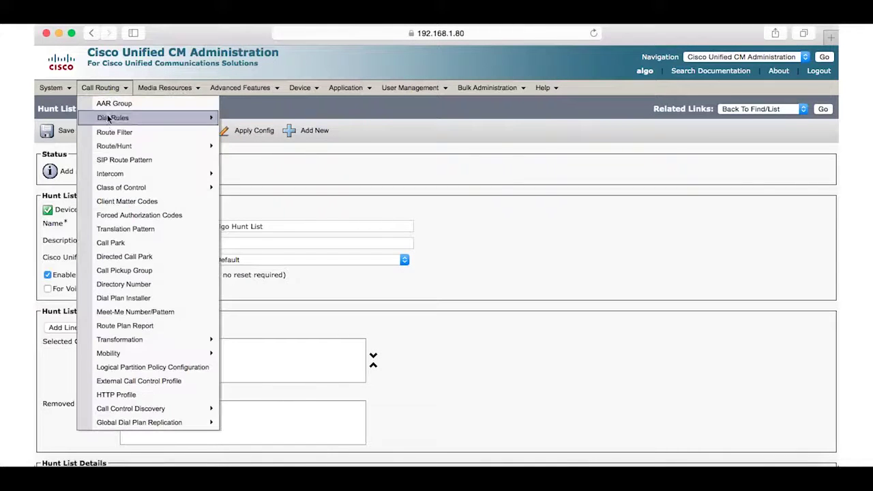
pyautogui.moveTo(115, 145)
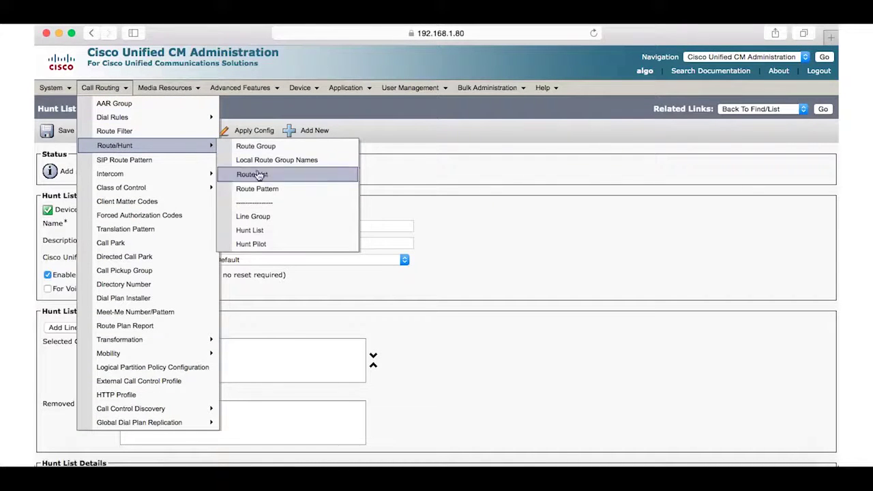
# Step: Start a new hunt pilot with pattern 1111
pyautogui.click(251, 243)
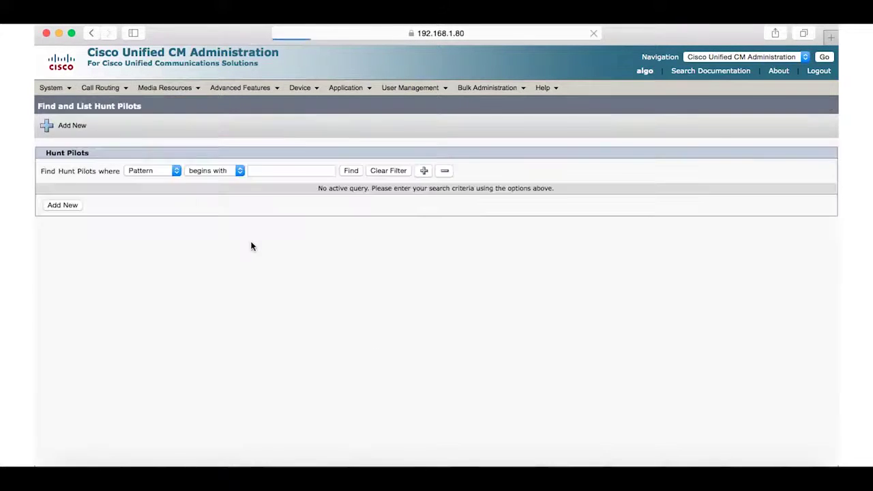
pyautogui.click(65, 205)
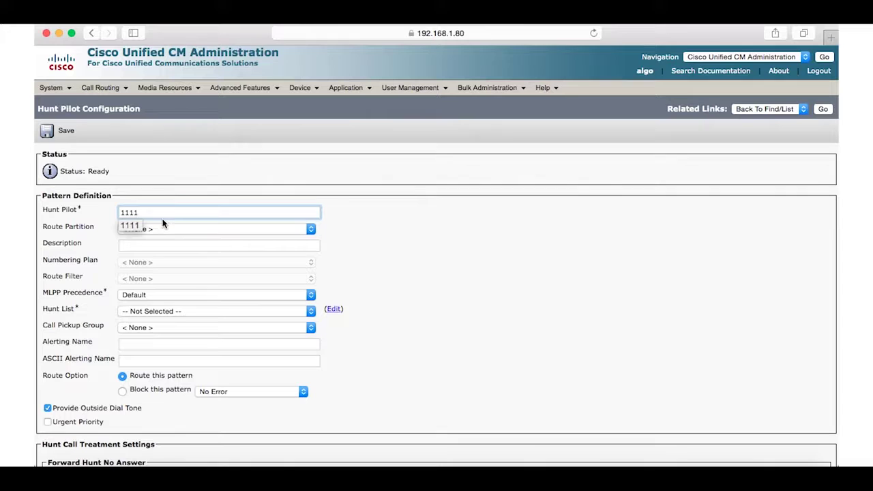
pyautogui.click(191, 248)
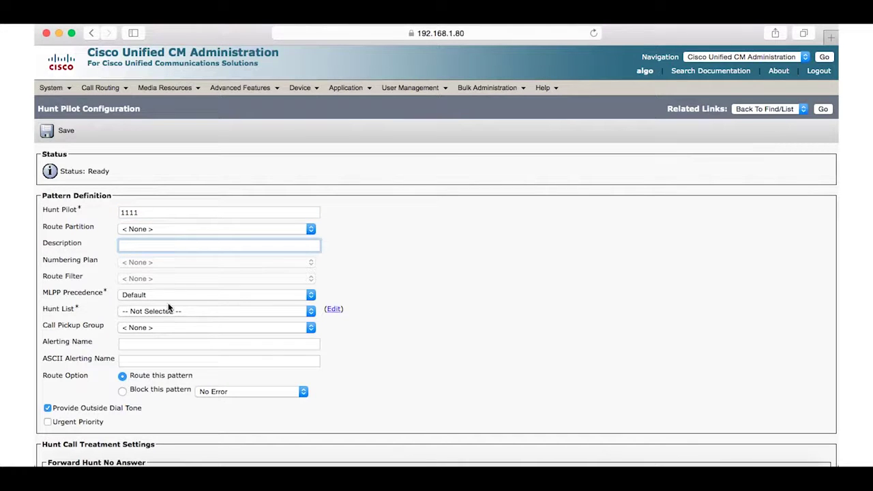
# Step: Point hunt pilot 1111 at Algo Hunt List and save it
pyautogui.scroll(-2, 165, 337)
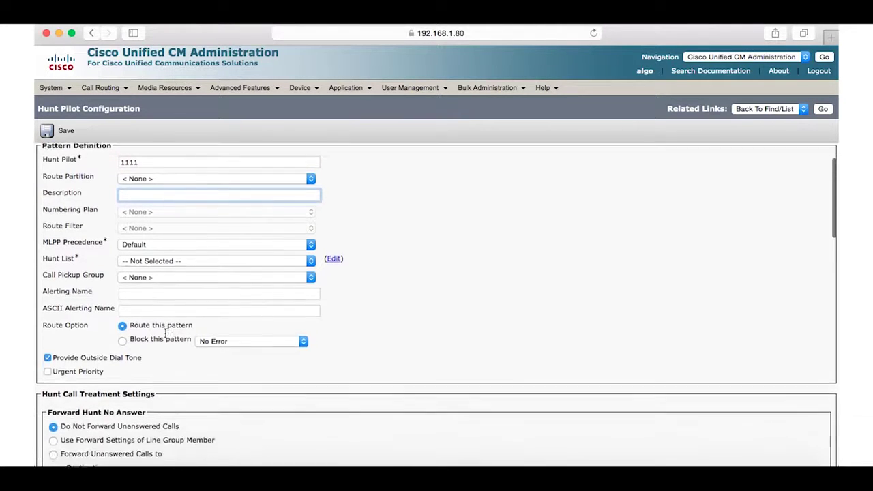
pyautogui.scroll(-2, 165, 336)
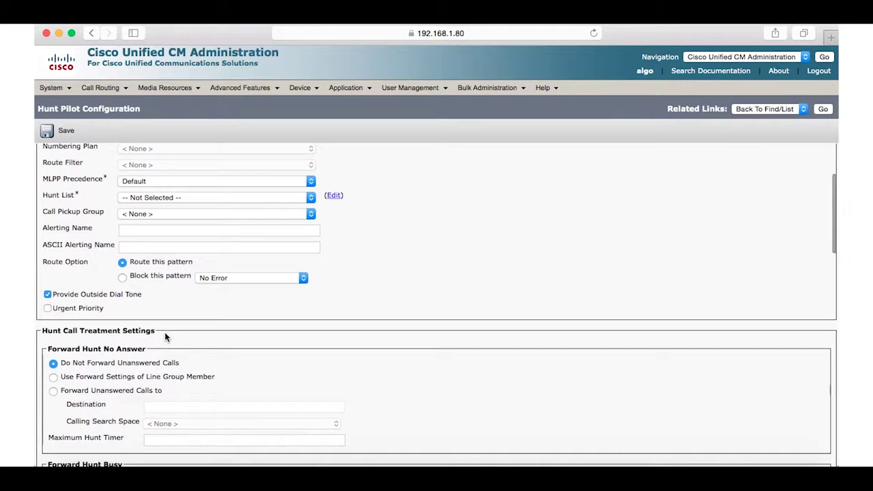
pyautogui.click(228, 196)
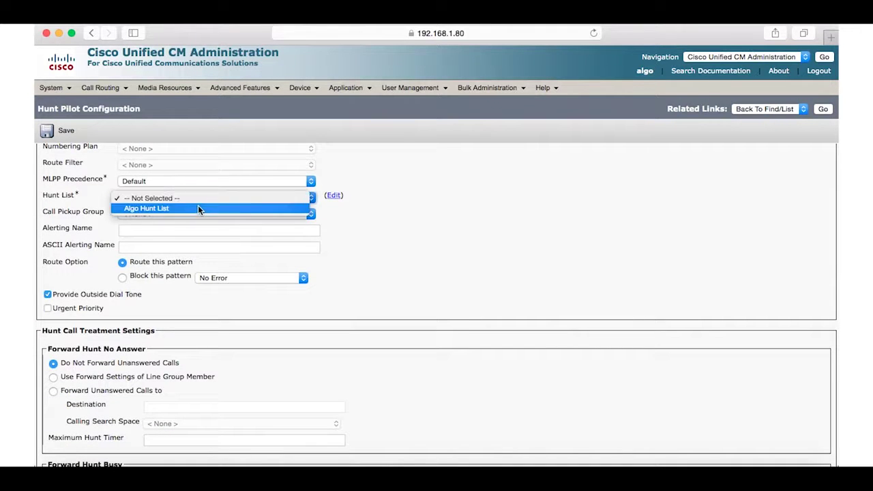
pyautogui.click(198, 207)
pyautogui.scroll(-1, 120, 356)
pyautogui.scroll(-10, 120, 356)
pyautogui.scroll(-10, 120, 356)
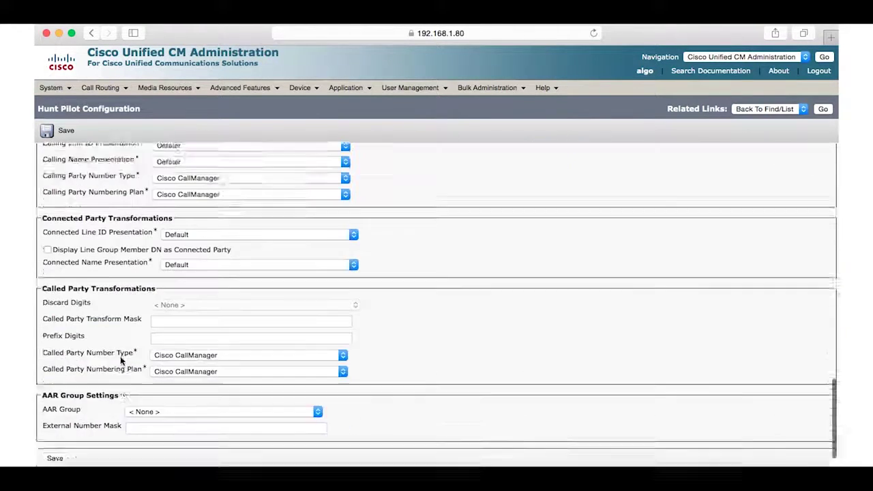
pyautogui.scroll(-2, 120, 356)
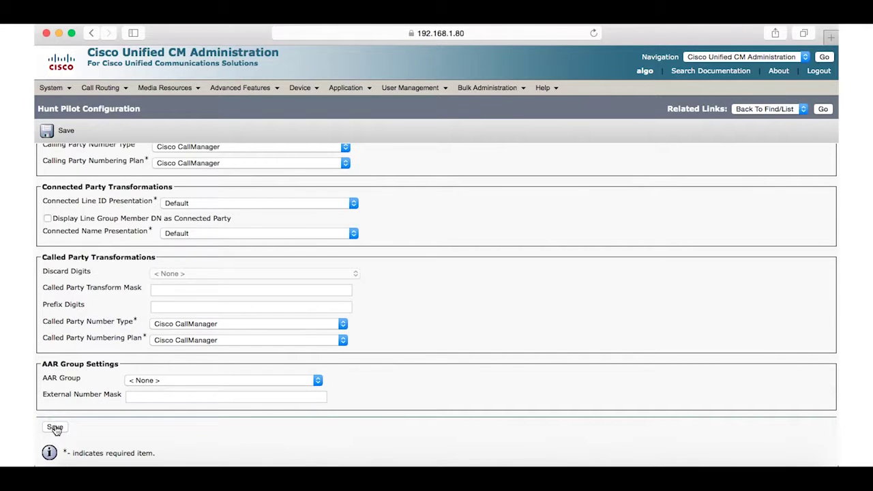
pyautogui.click(56, 427)
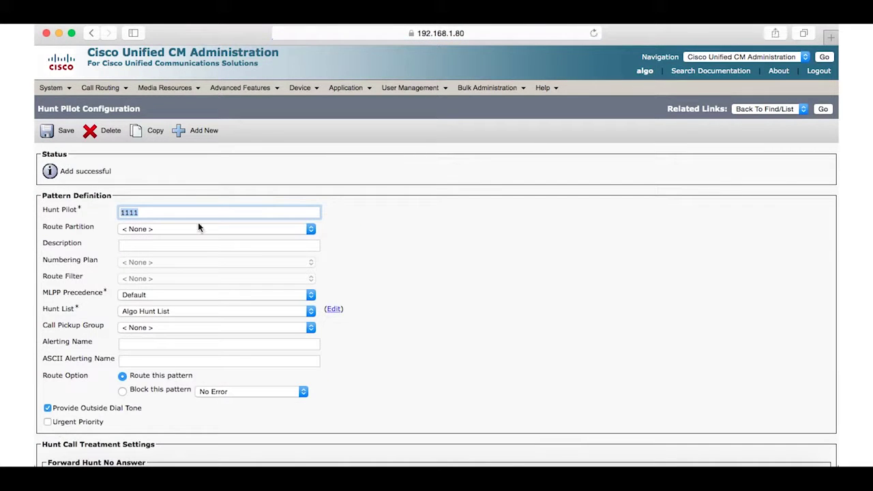
# Step: Open the line 1081 settings on phone SEPACA0166FDA3A
pyautogui.click(313, 144)
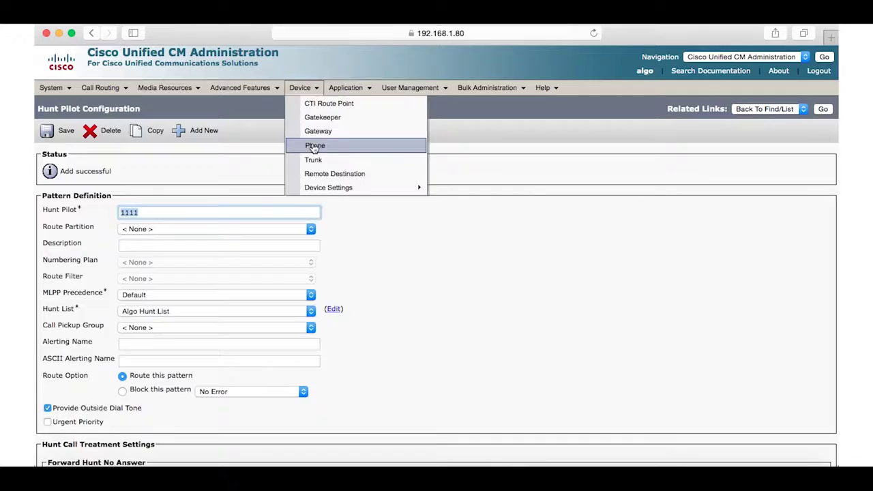
pyautogui.click(176, 296)
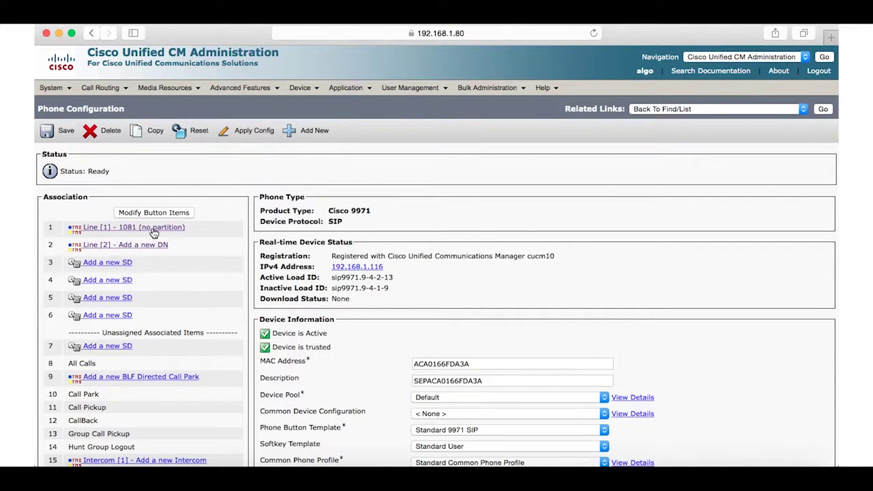
pyautogui.click(154, 233)
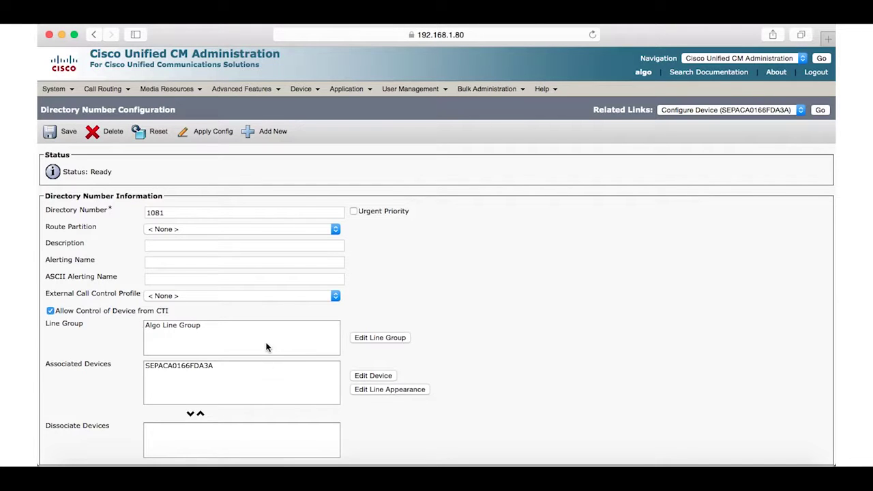
pyautogui.scroll(-3, 484, 325)
pyautogui.scroll(-3, 485, 325)
pyautogui.scroll(-5, 485, 325)
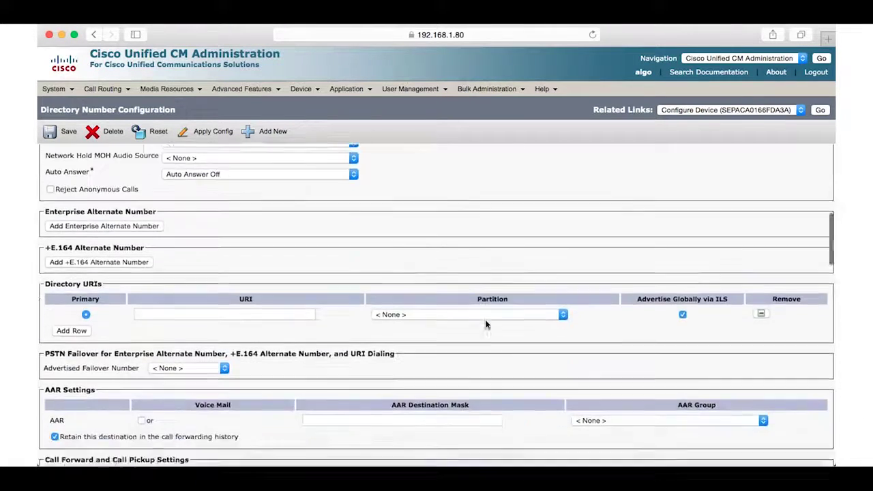
pyautogui.scroll(-4, 485, 324)
pyautogui.scroll(-3, 485, 325)
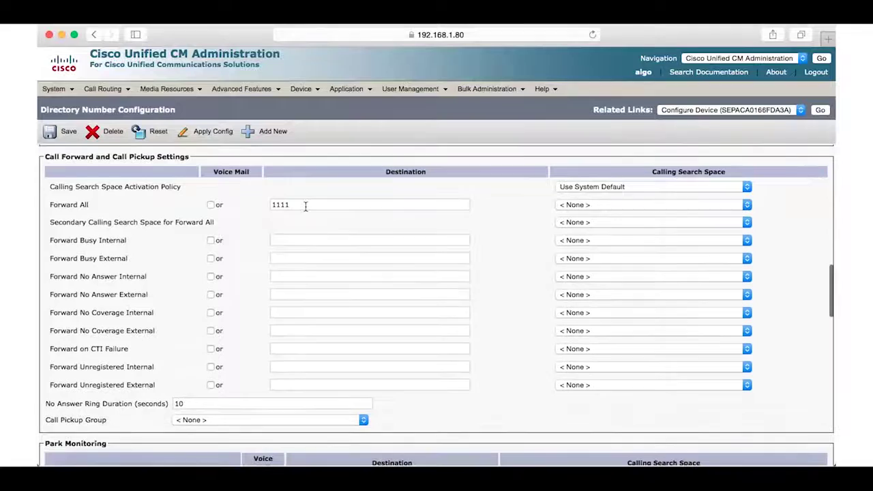
# Step: Set line 1081's Forward All destination to 1111 and save
pyautogui.click(305, 206)
pyautogui.scroll(-4, 334, 392)
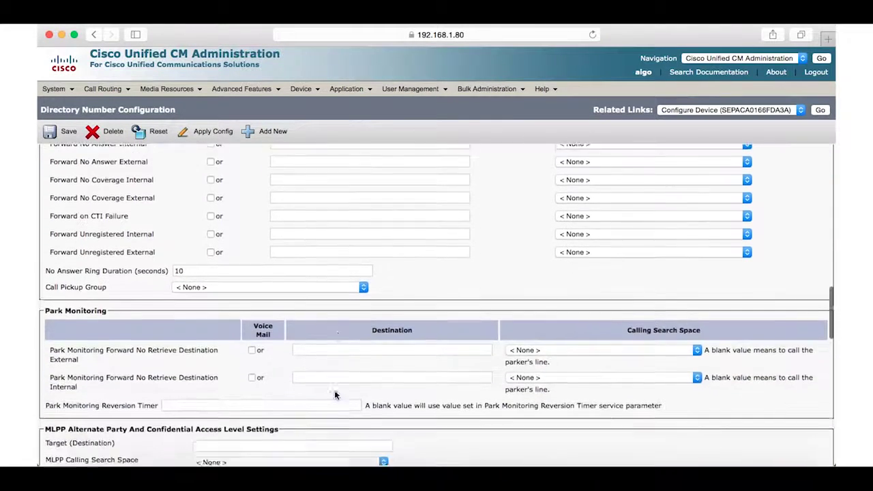
pyautogui.scroll(-3, 334, 394)
pyautogui.scroll(-3, 334, 394)
pyautogui.scroll(-4, 334, 394)
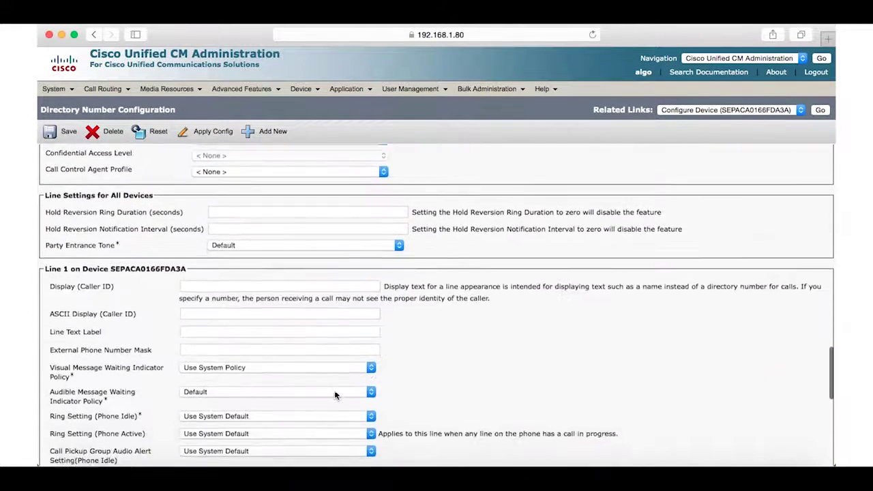
pyautogui.scroll(-10, 334, 394)
pyautogui.scroll(-2, 334, 395)
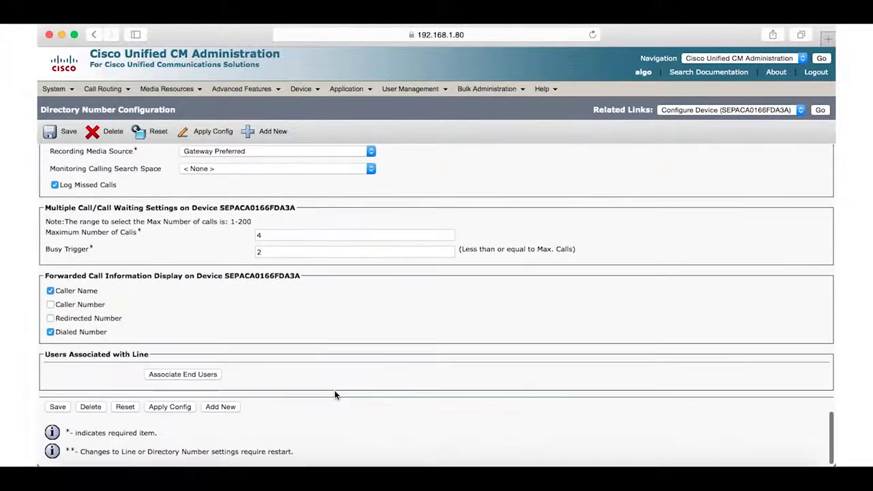
pyautogui.click(56, 407)
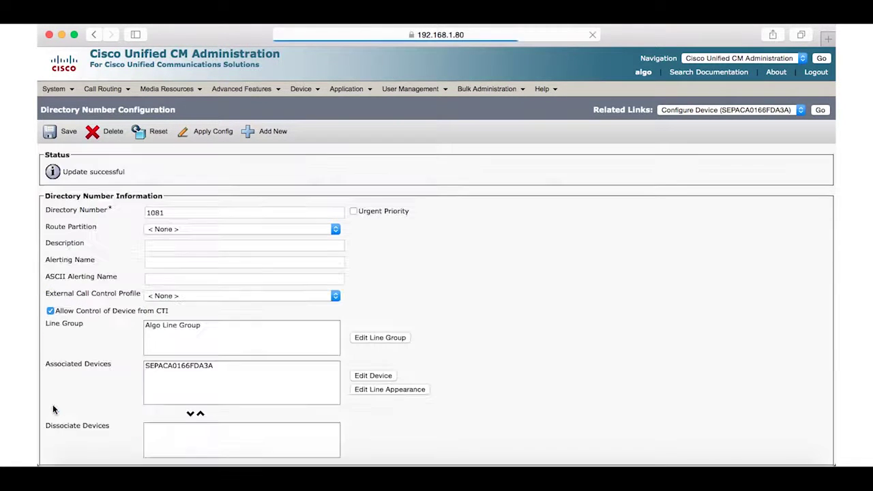